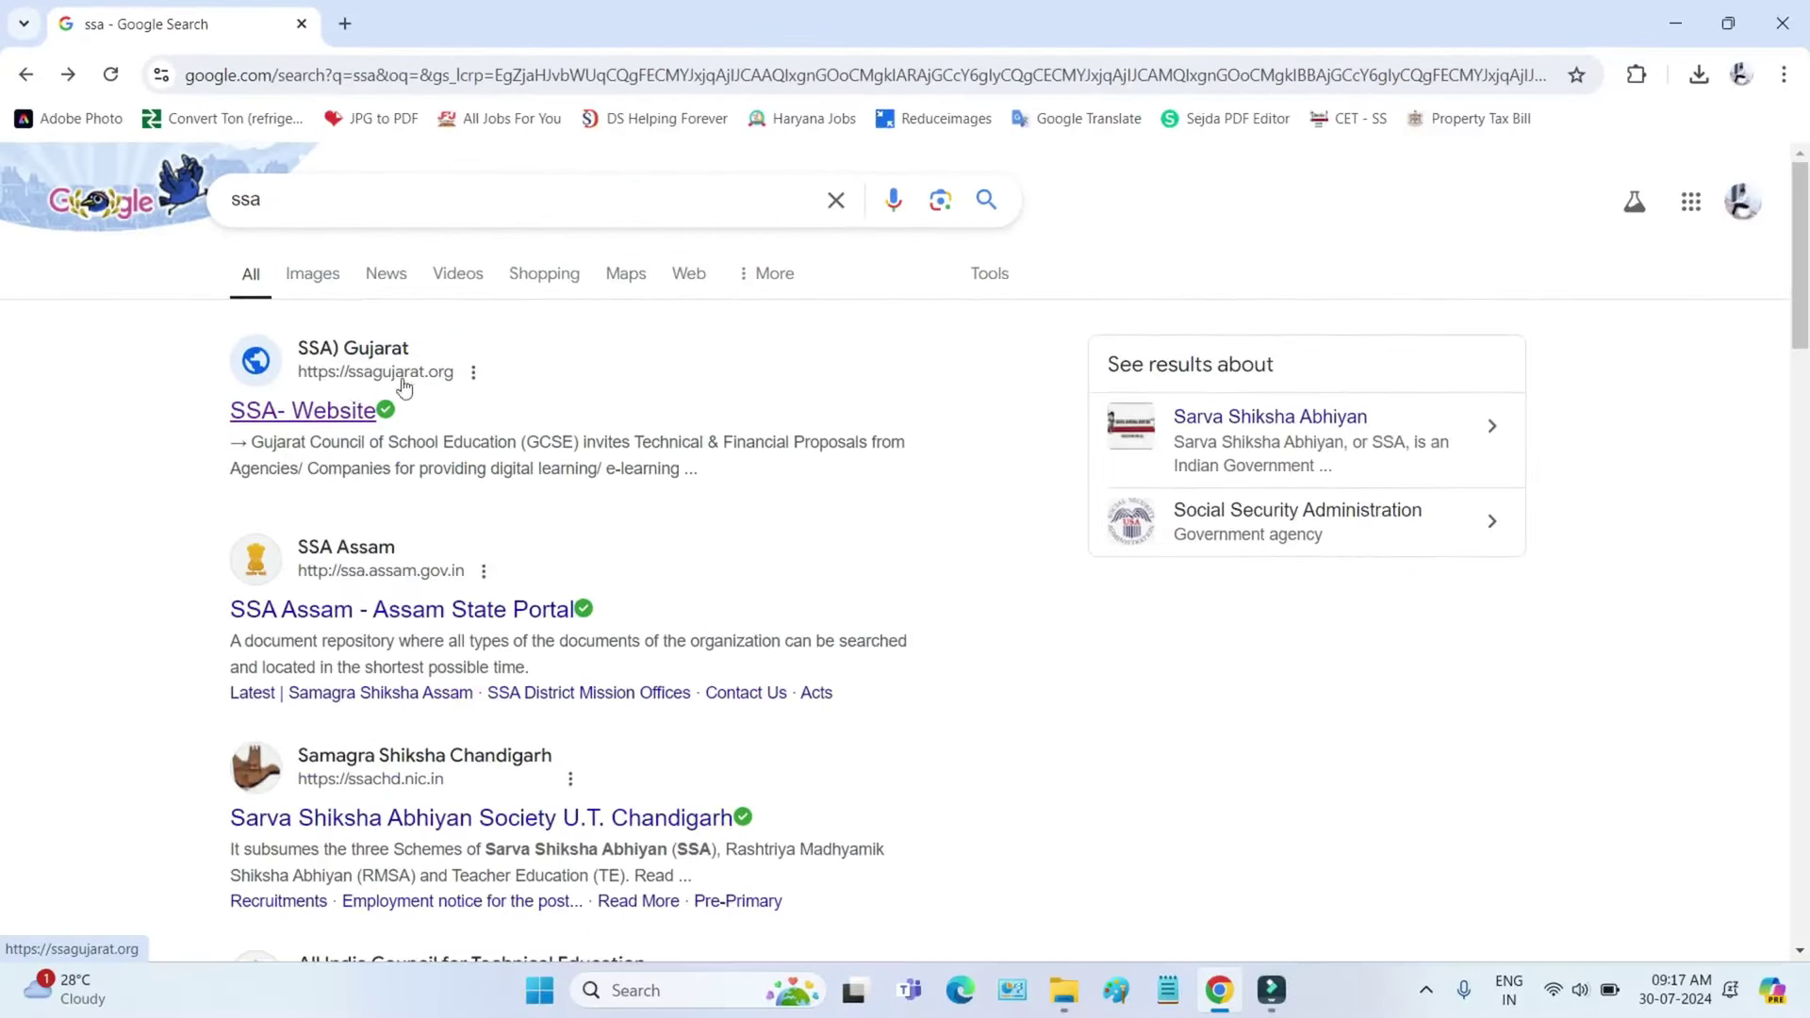
Step: Open the SSA Gujarat website from the search results and go to the applicant registration form of its recruitment portal
left_click(340, 382)
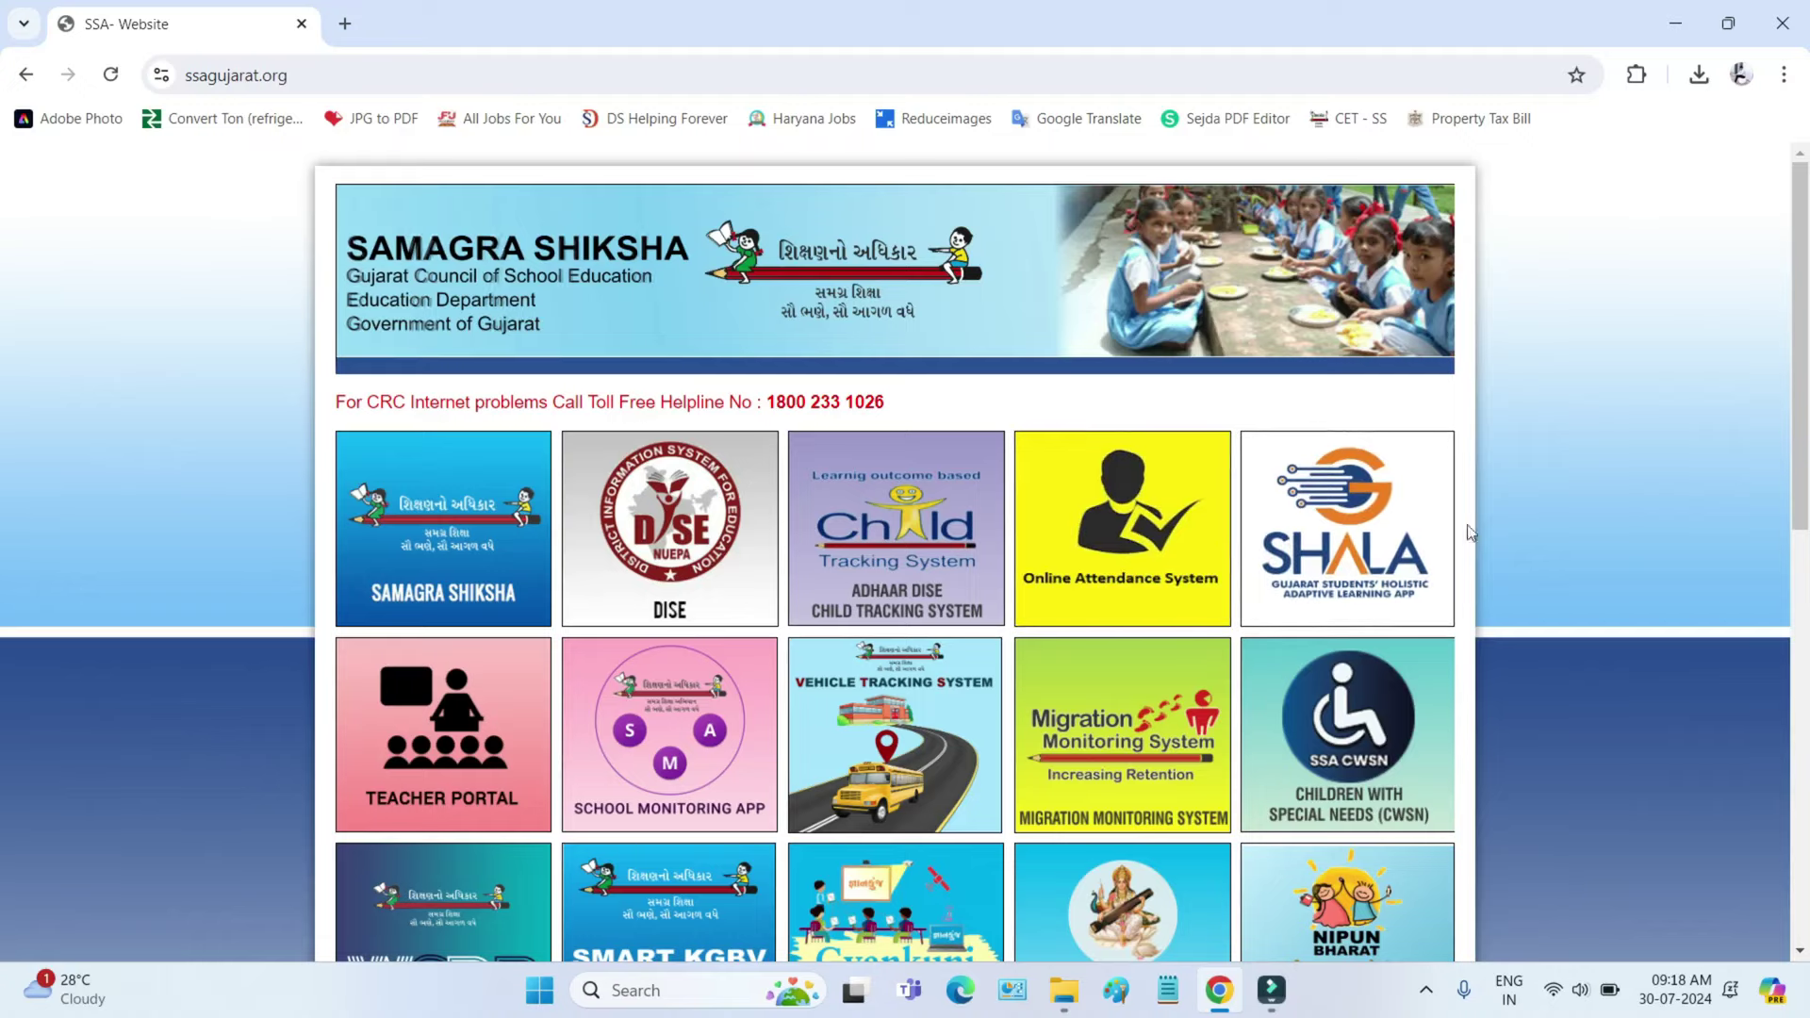
scroll(870, 644, "down", 5)
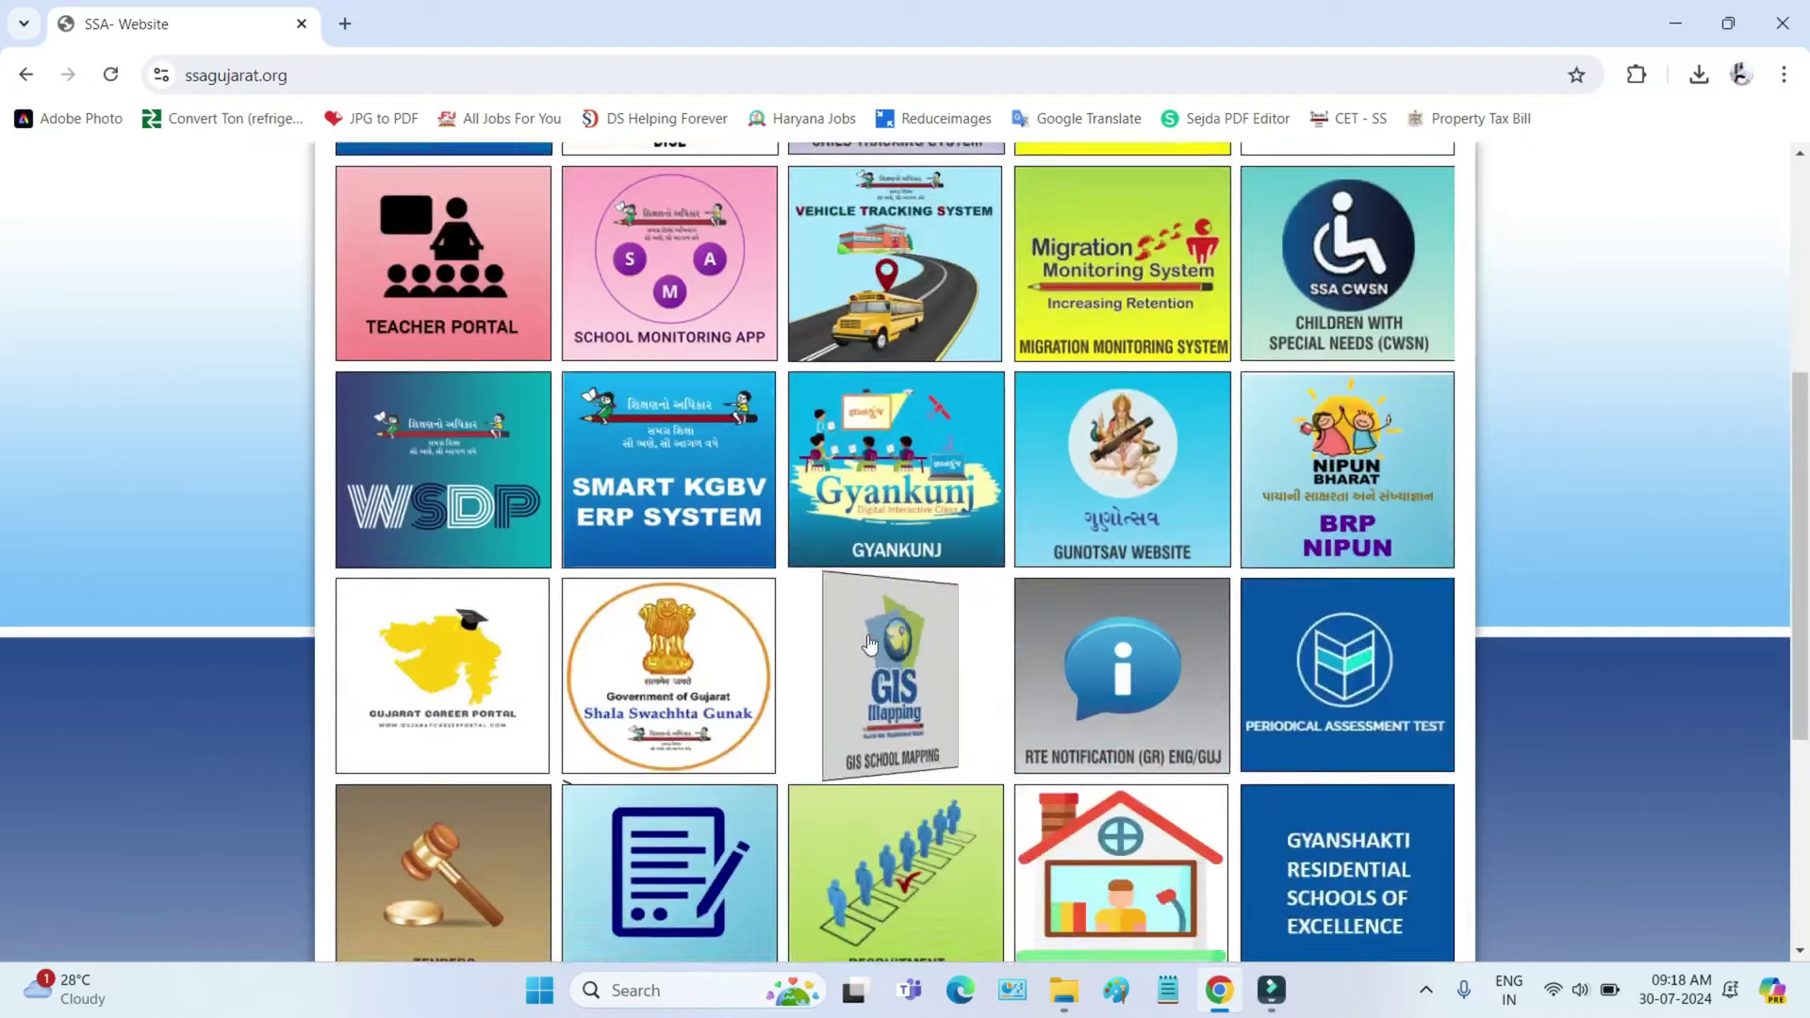
scroll(869, 644, "down", 4)
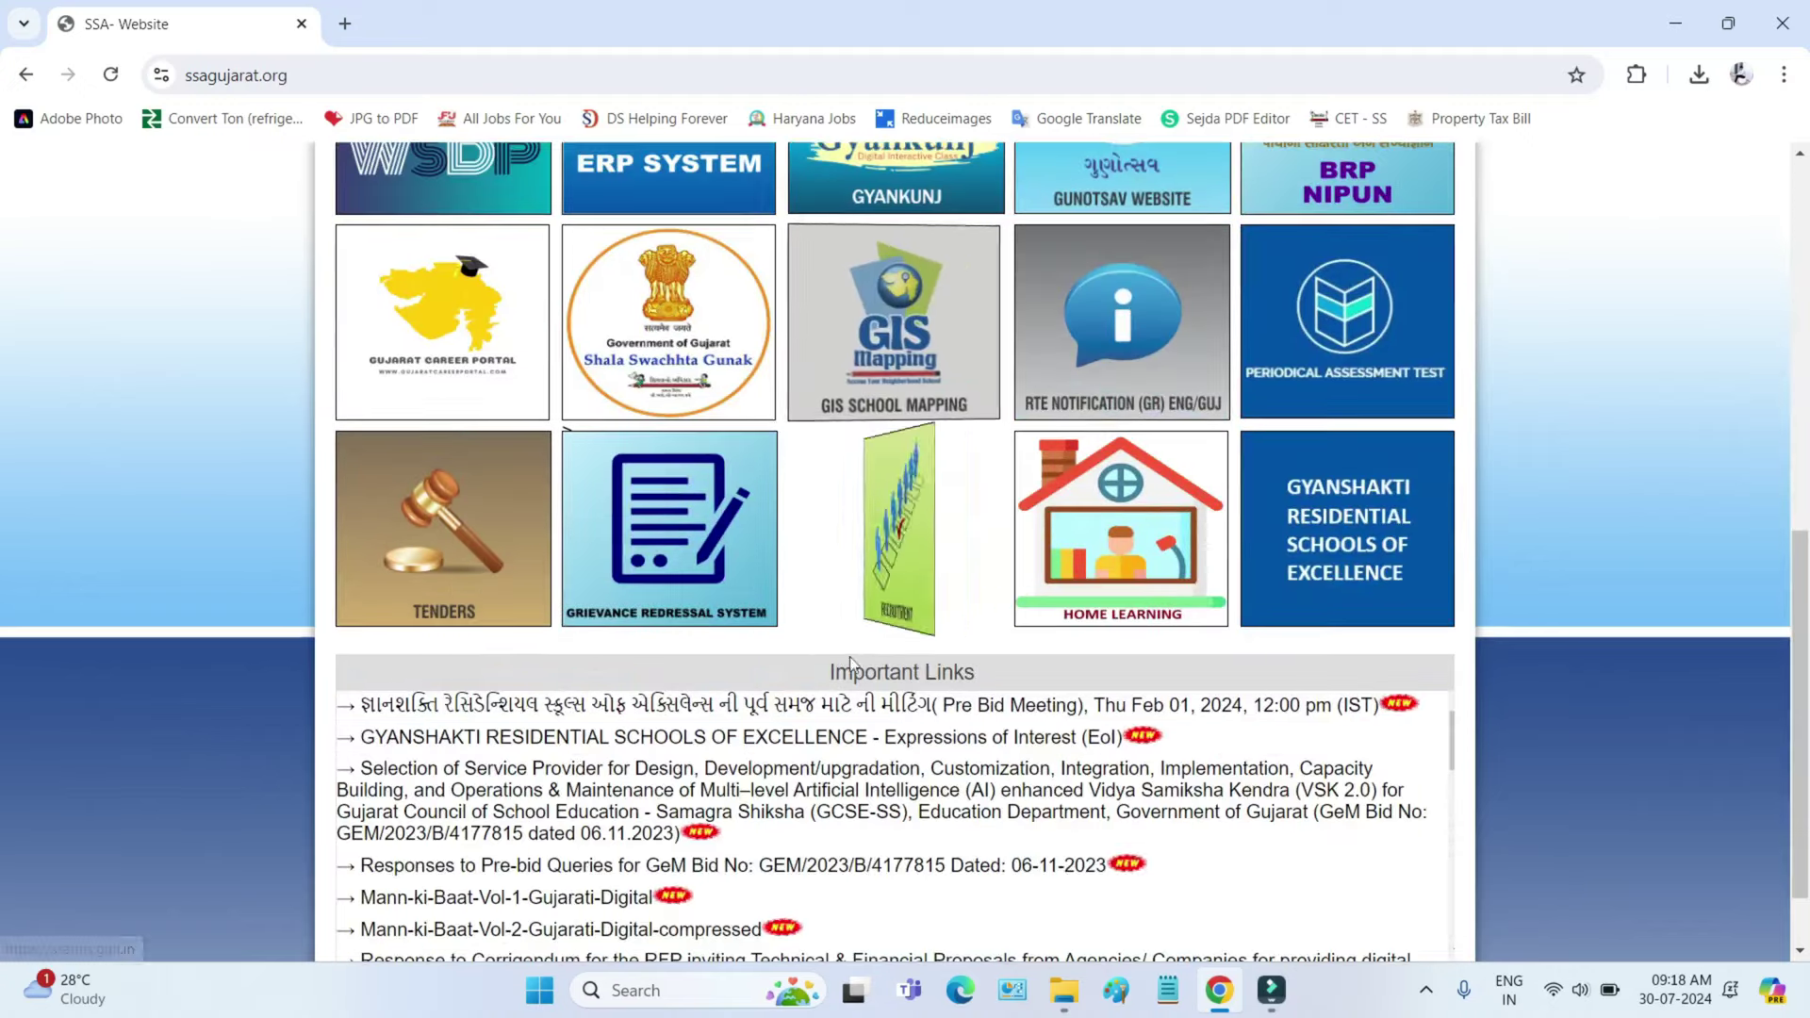
left_click(914, 610)
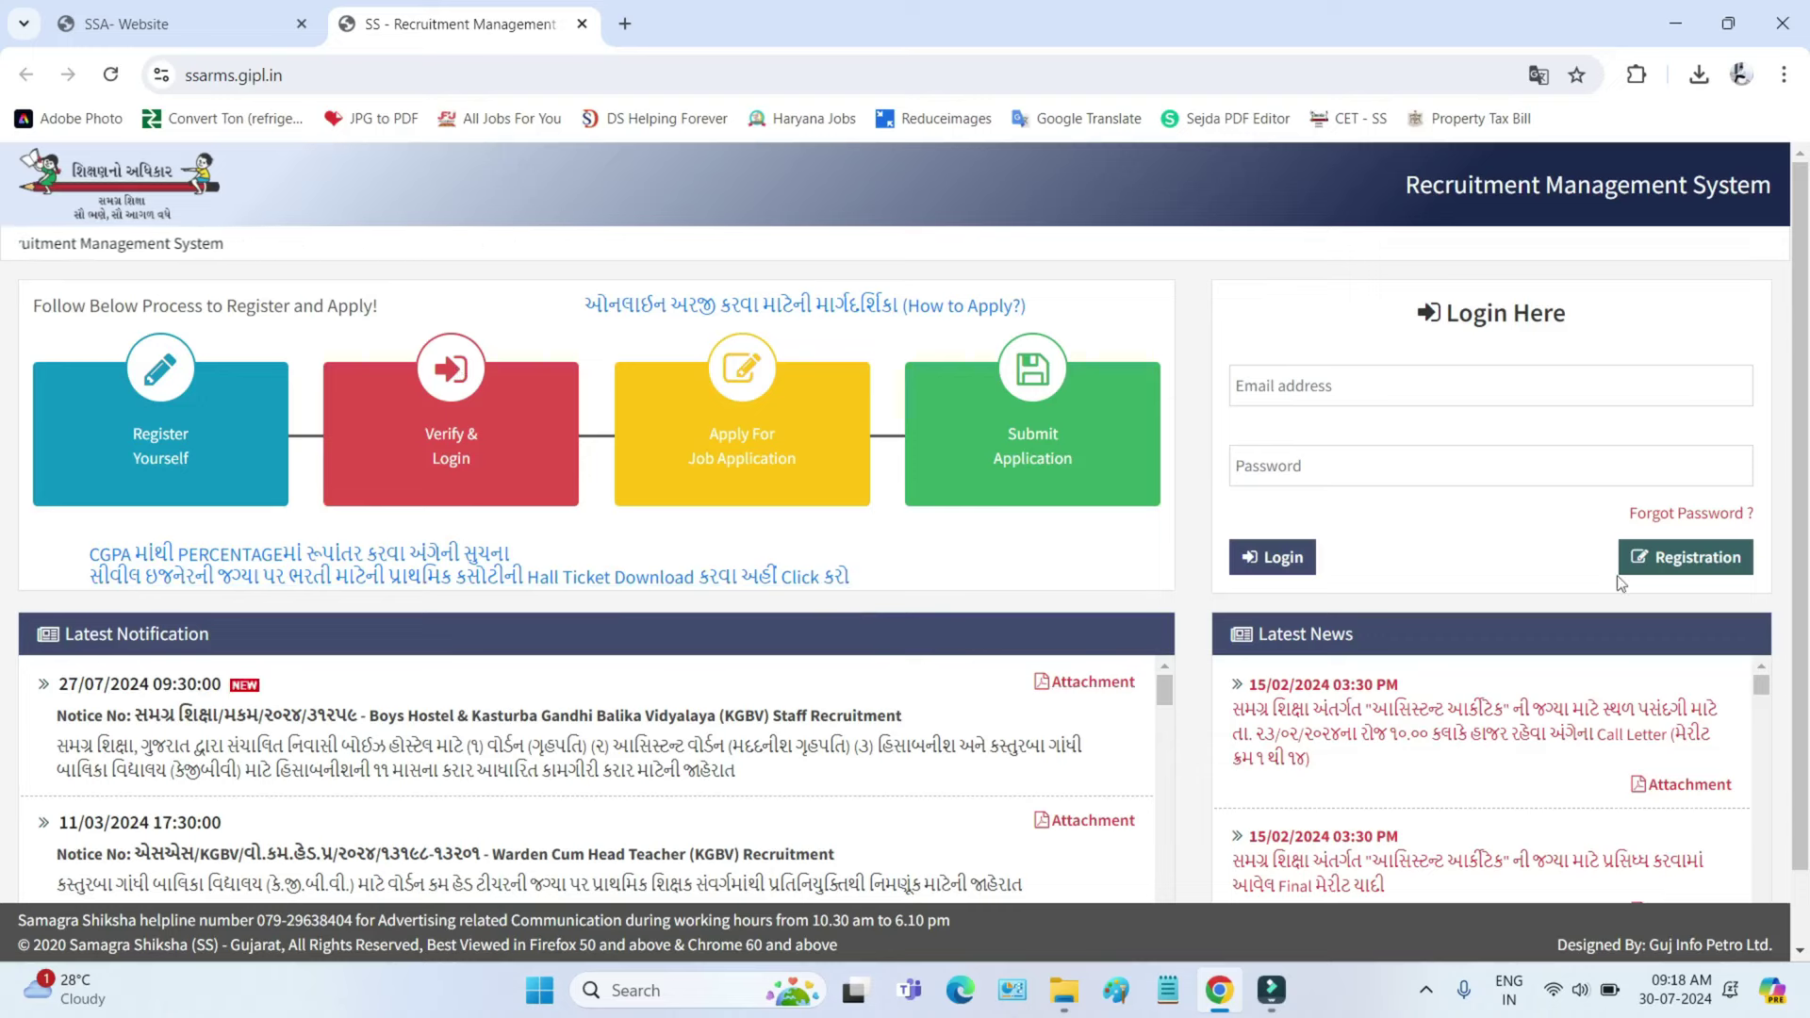
left_click(1697, 558)
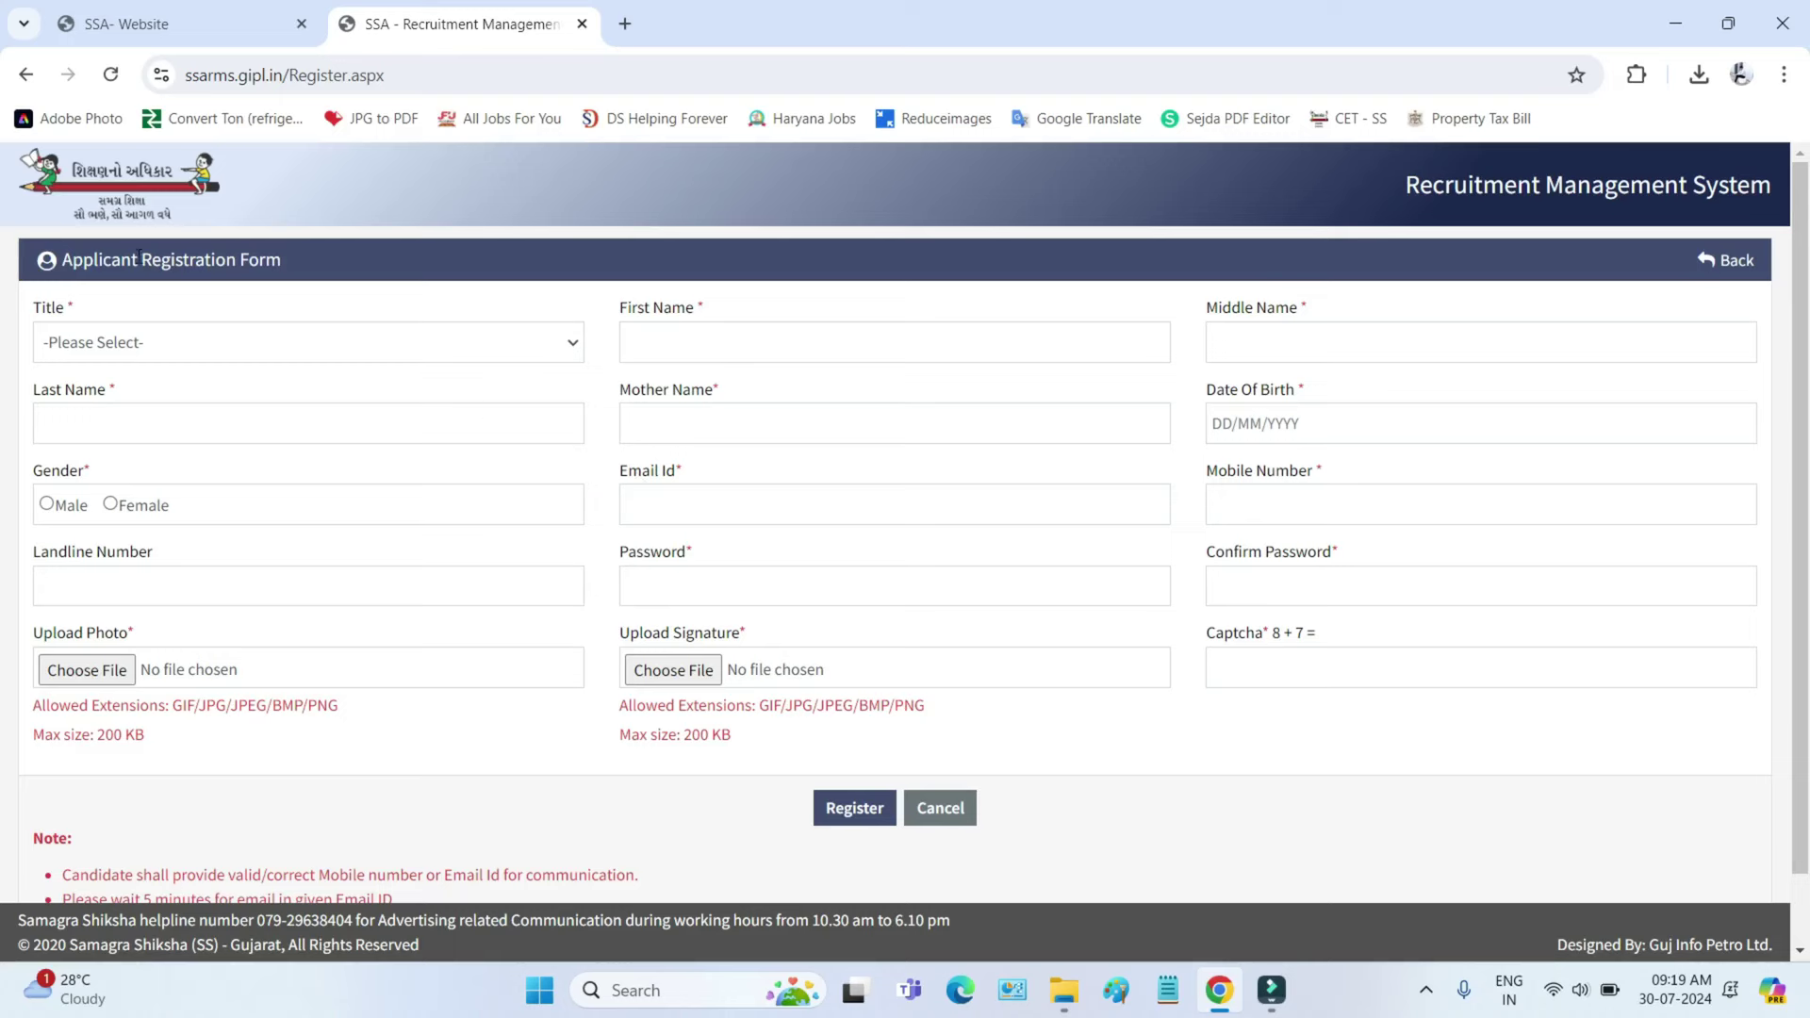
Step: Review the registration form's title options, first, middle, last and mother name fields, and the date of birth calendar
left_click_drag(139, 255, 302, 256)
left_click(144, 348)
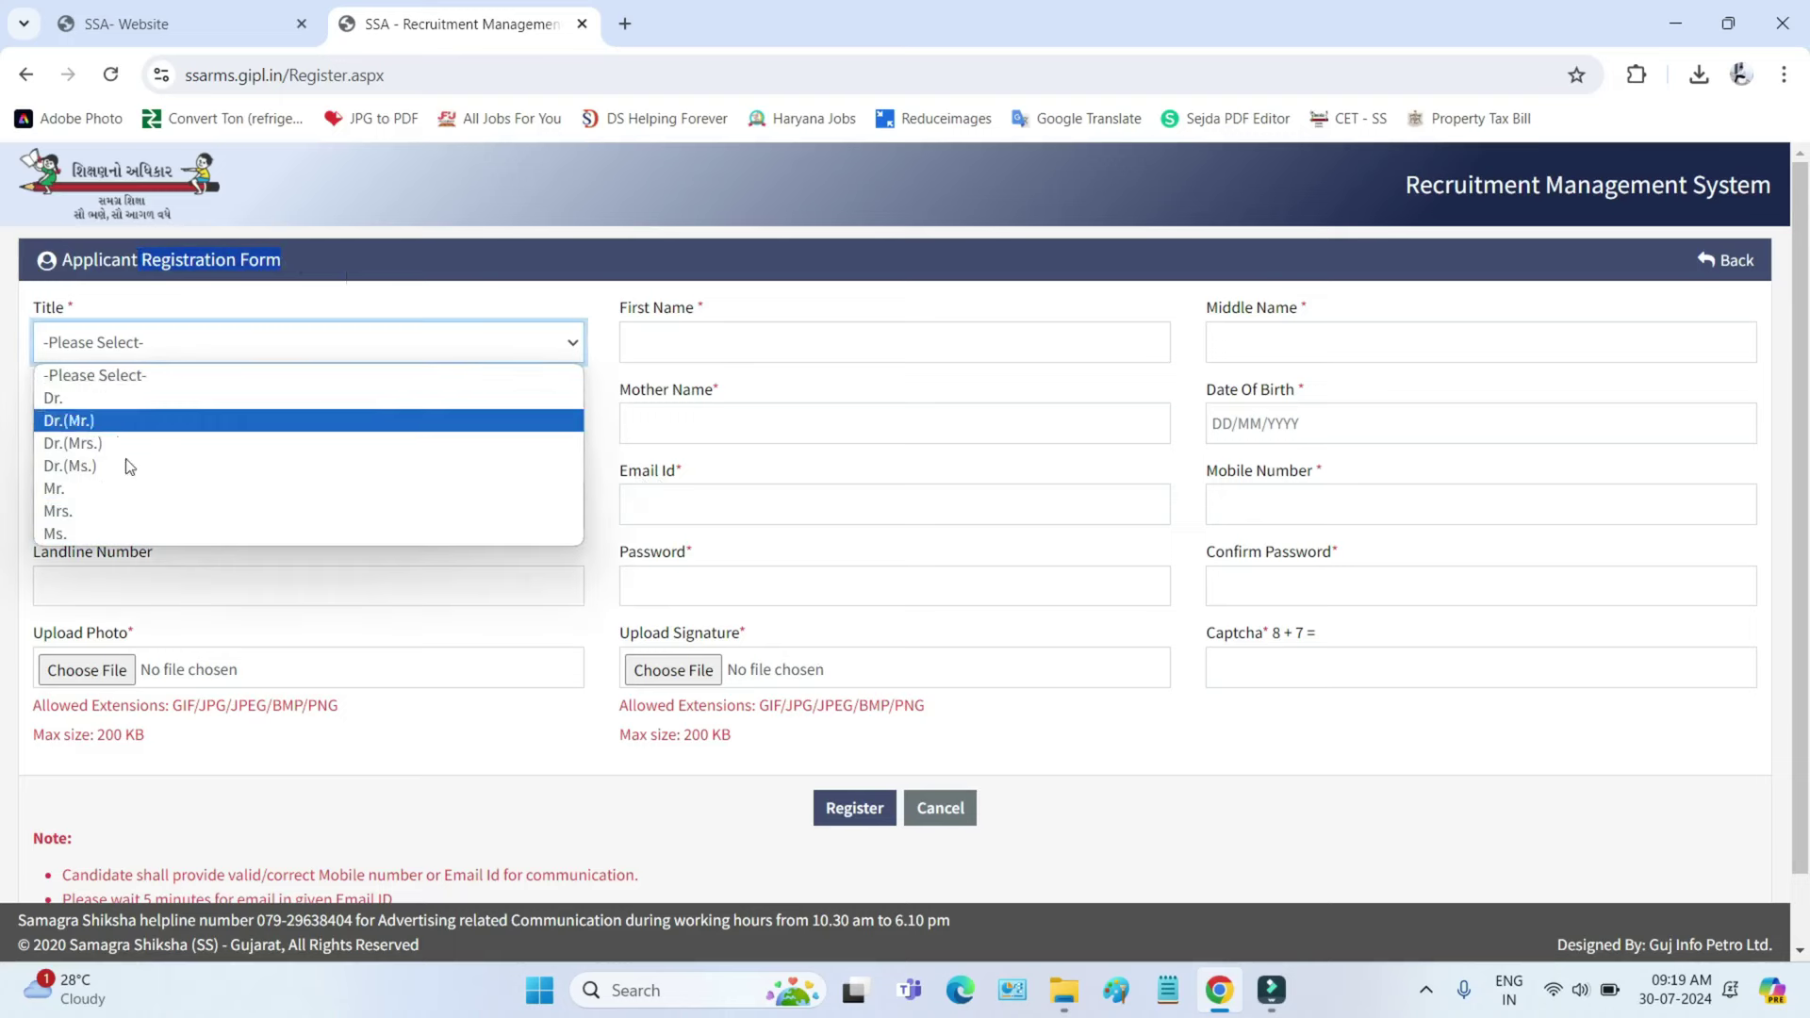
left_click_drag(614, 308, 702, 311)
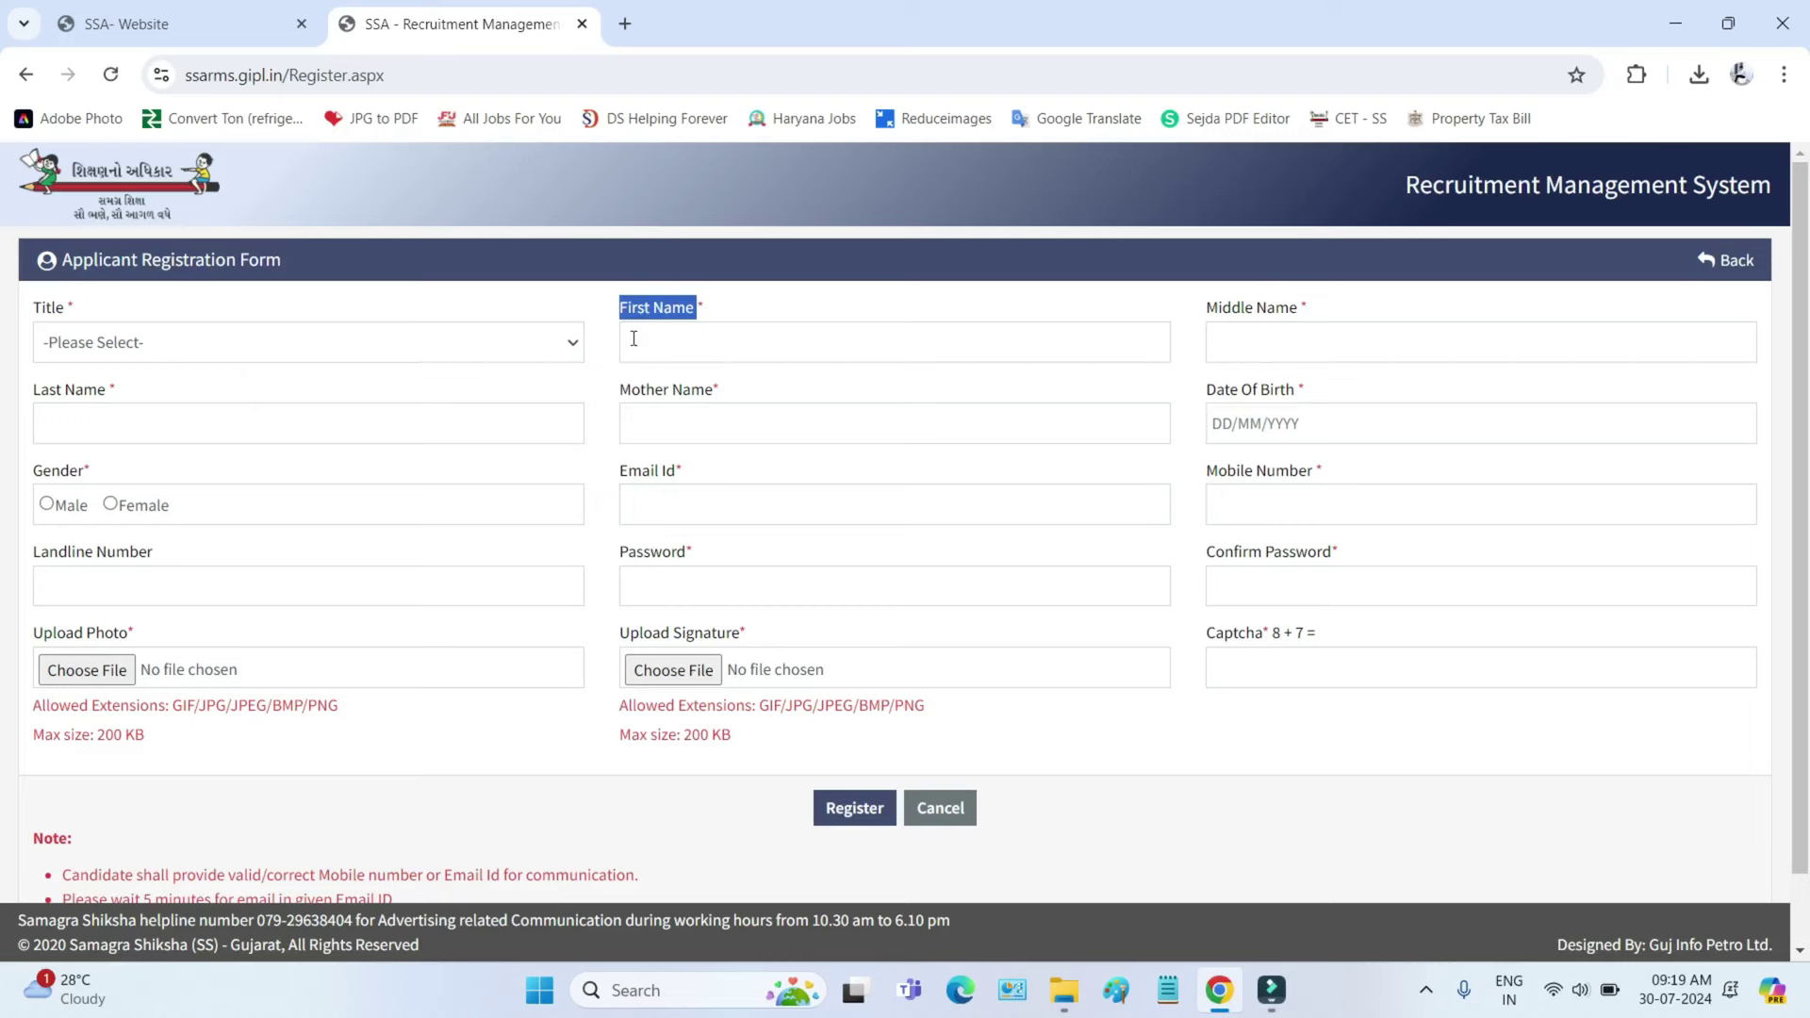
left_click_drag(1207, 311, 1282, 335)
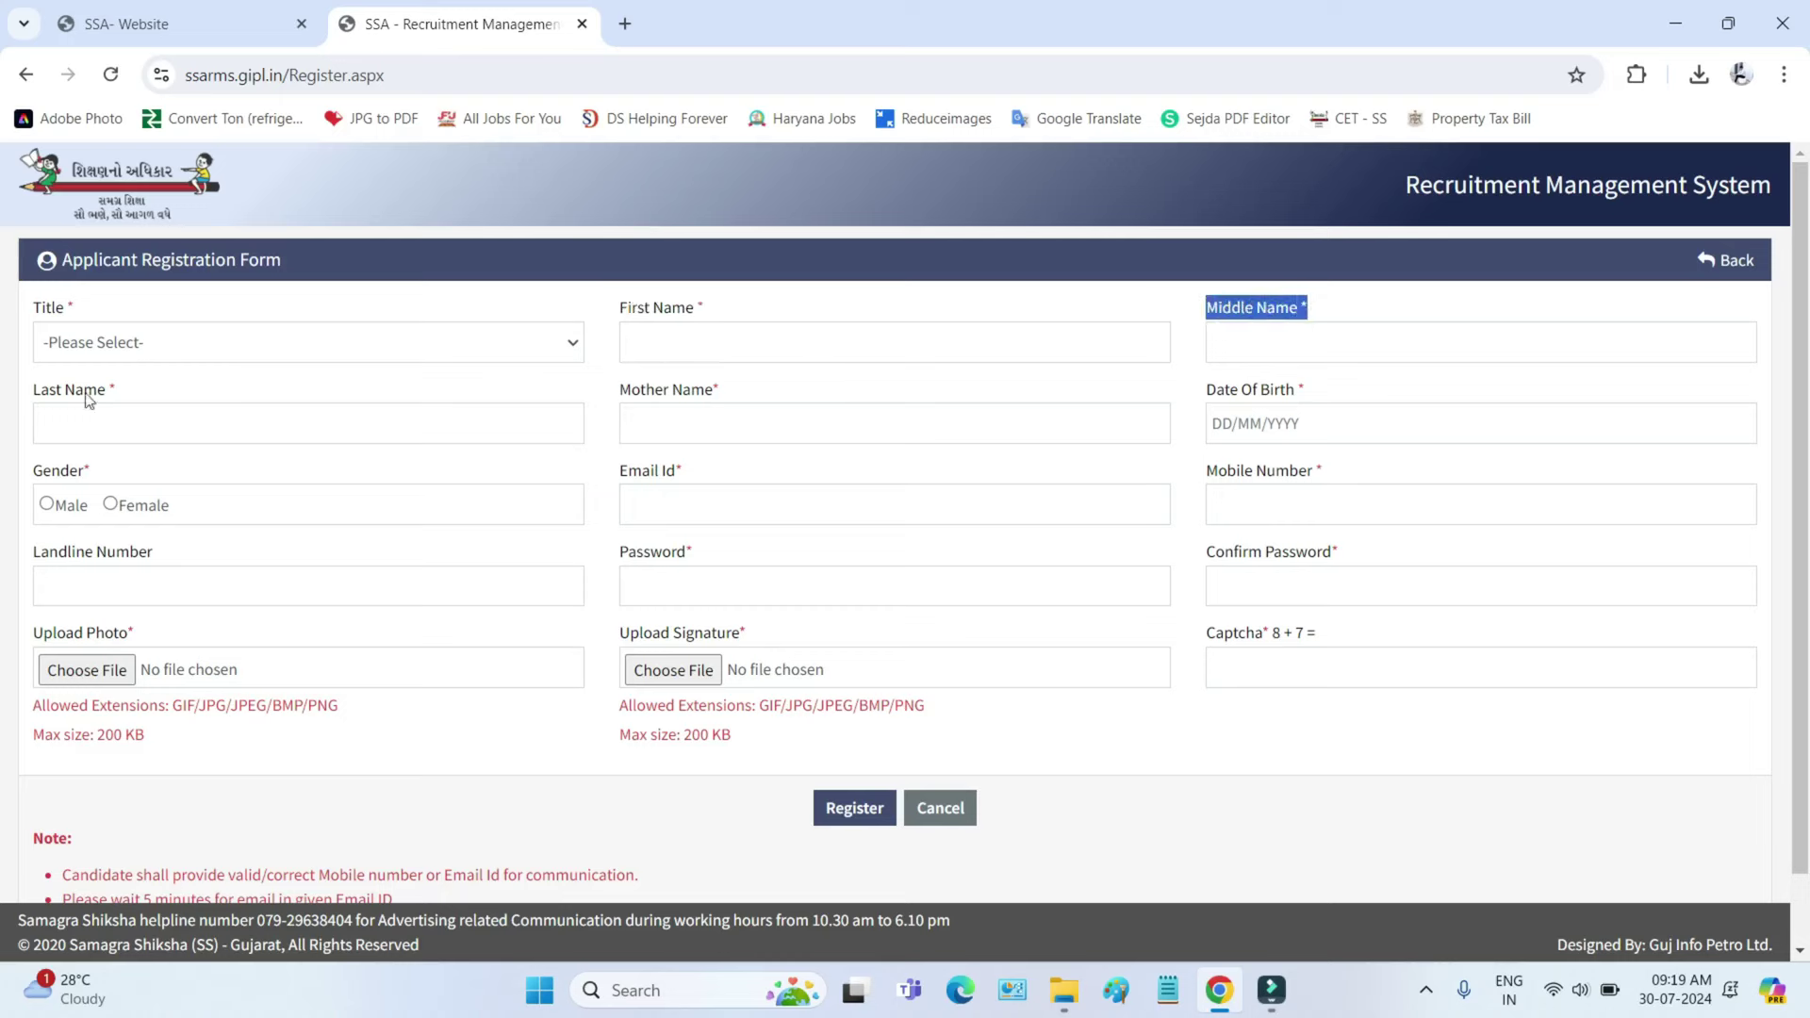
left_click_drag(41, 388, 134, 396)
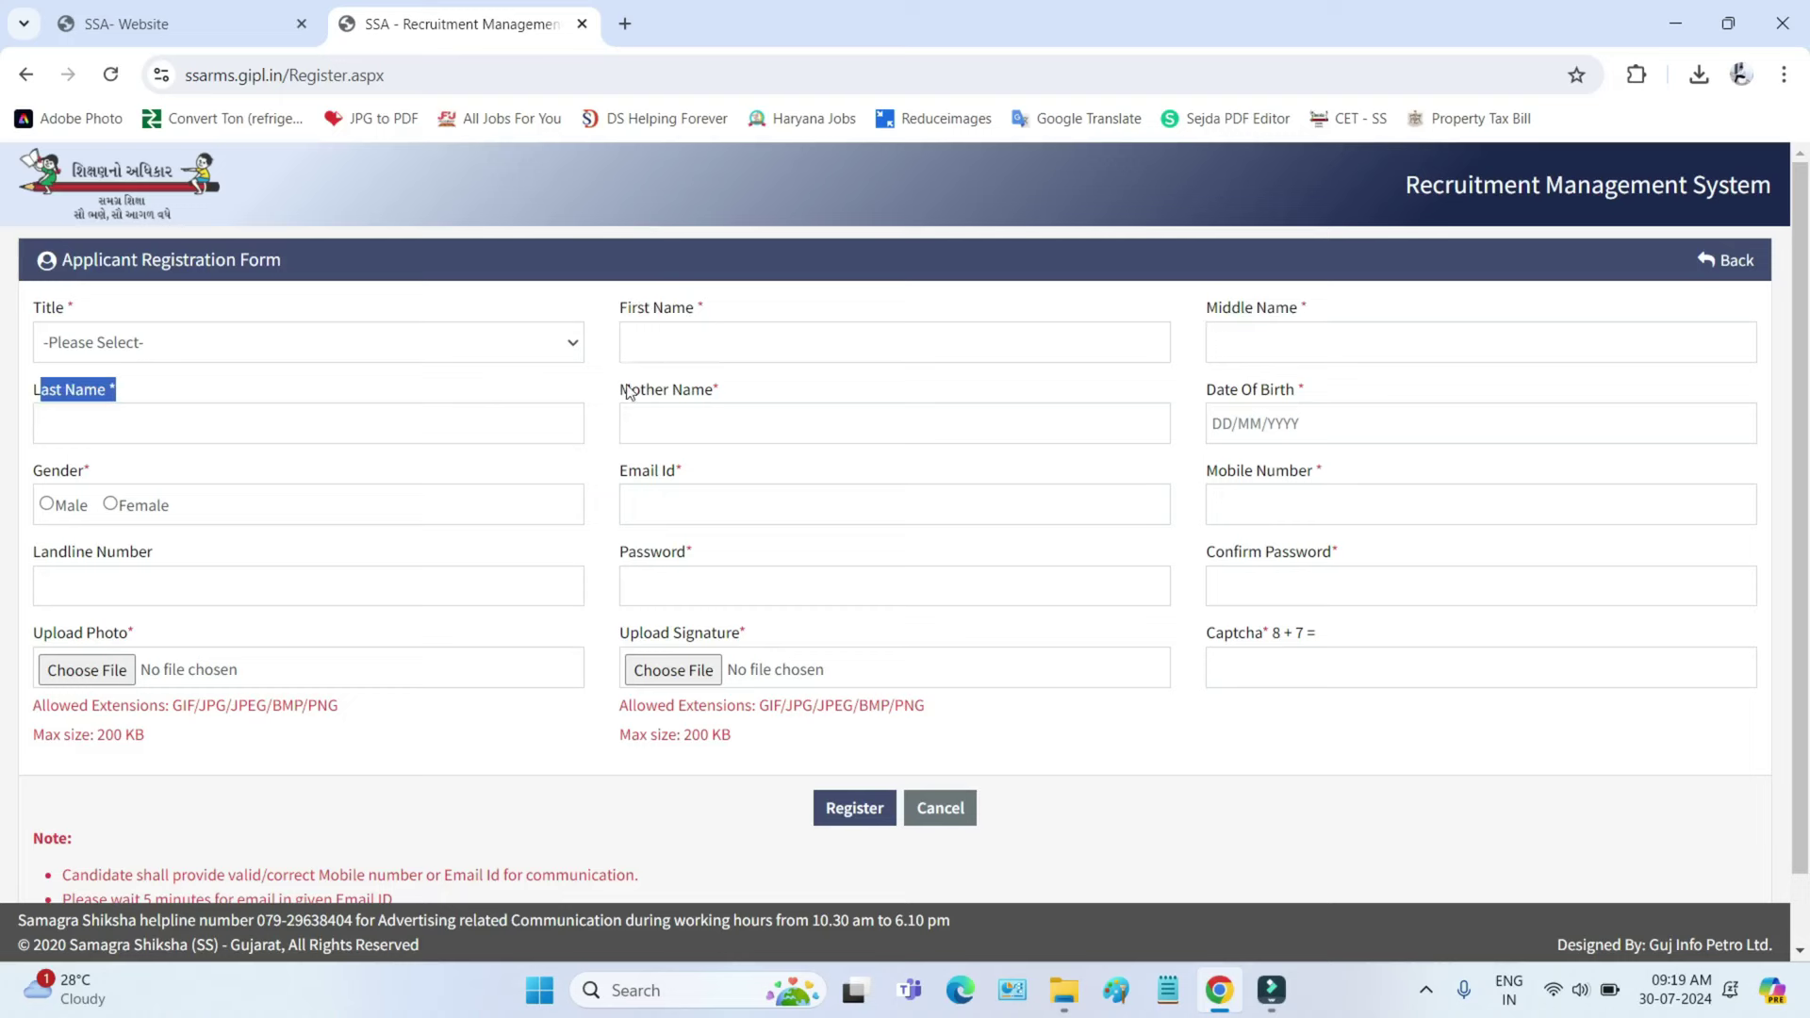
left_click_drag(629, 392, 747, 403)
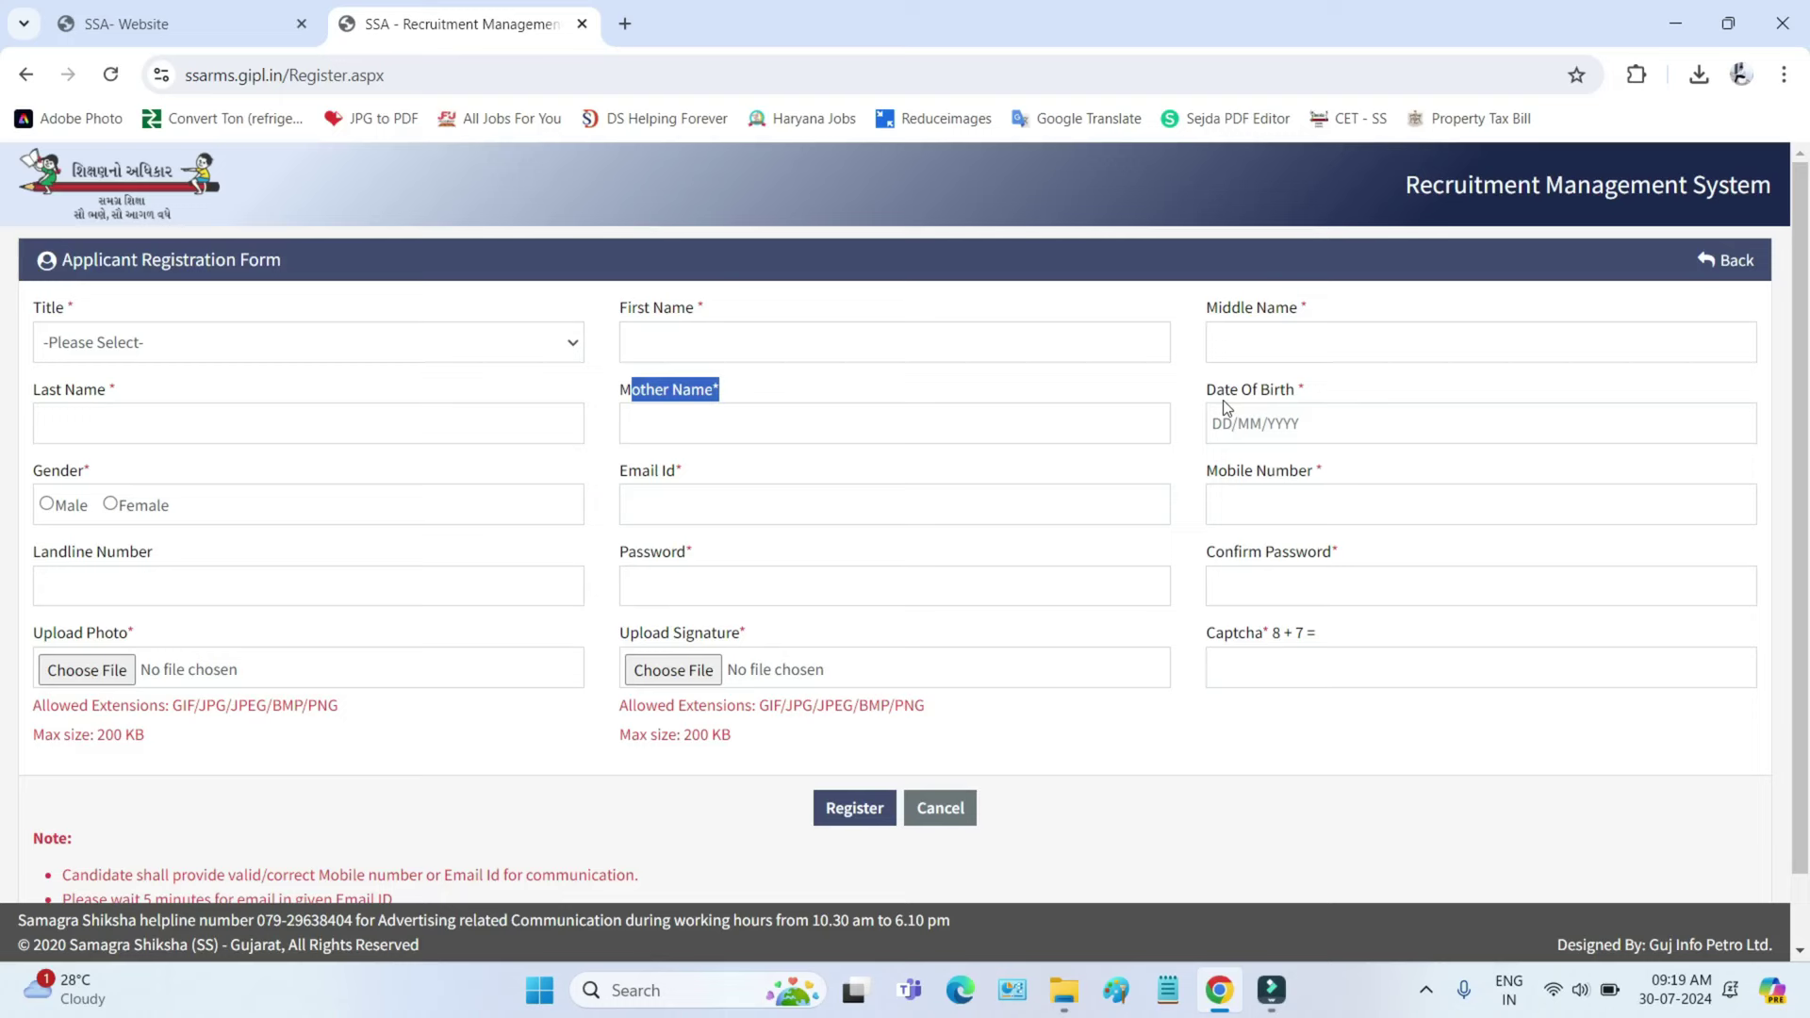
left_click_drag(1227, 407, 1291, 415)
left_click(1290, 424)
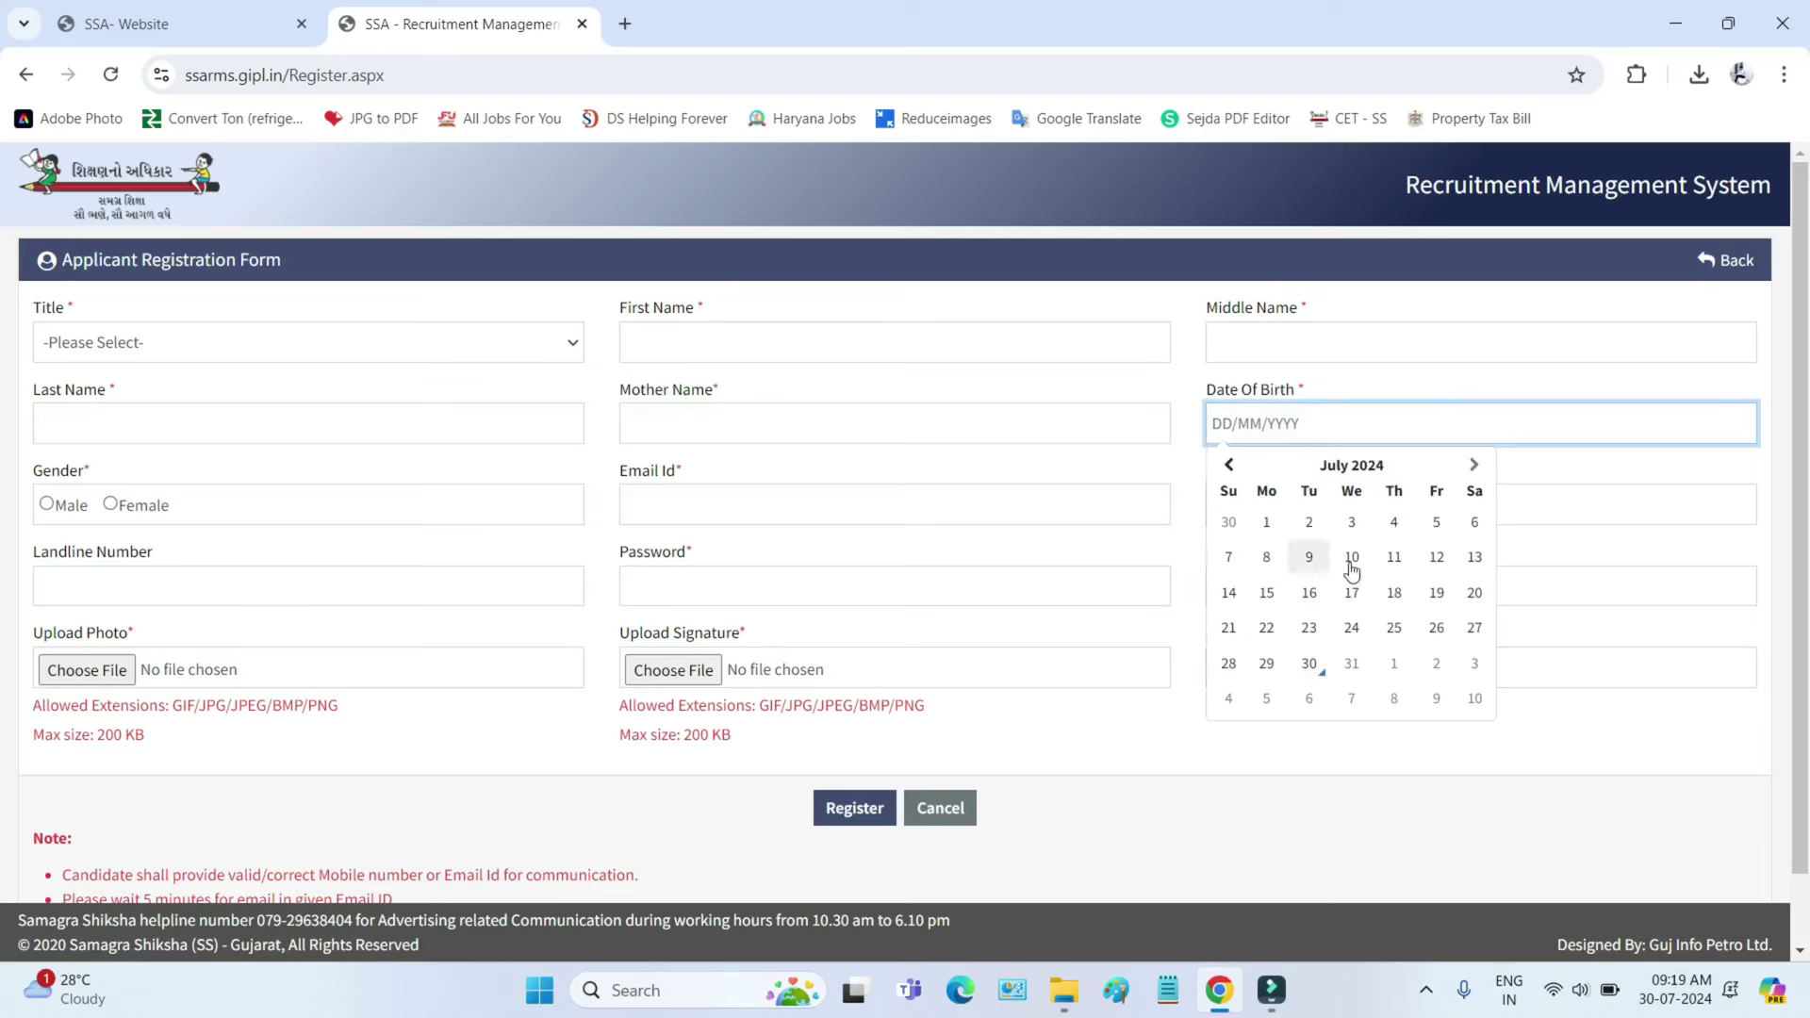
Step: Review the registration form's gender, email, mobile number, landline number, password and confirm password fields
left_click_drag(44, 471, 79, 474)
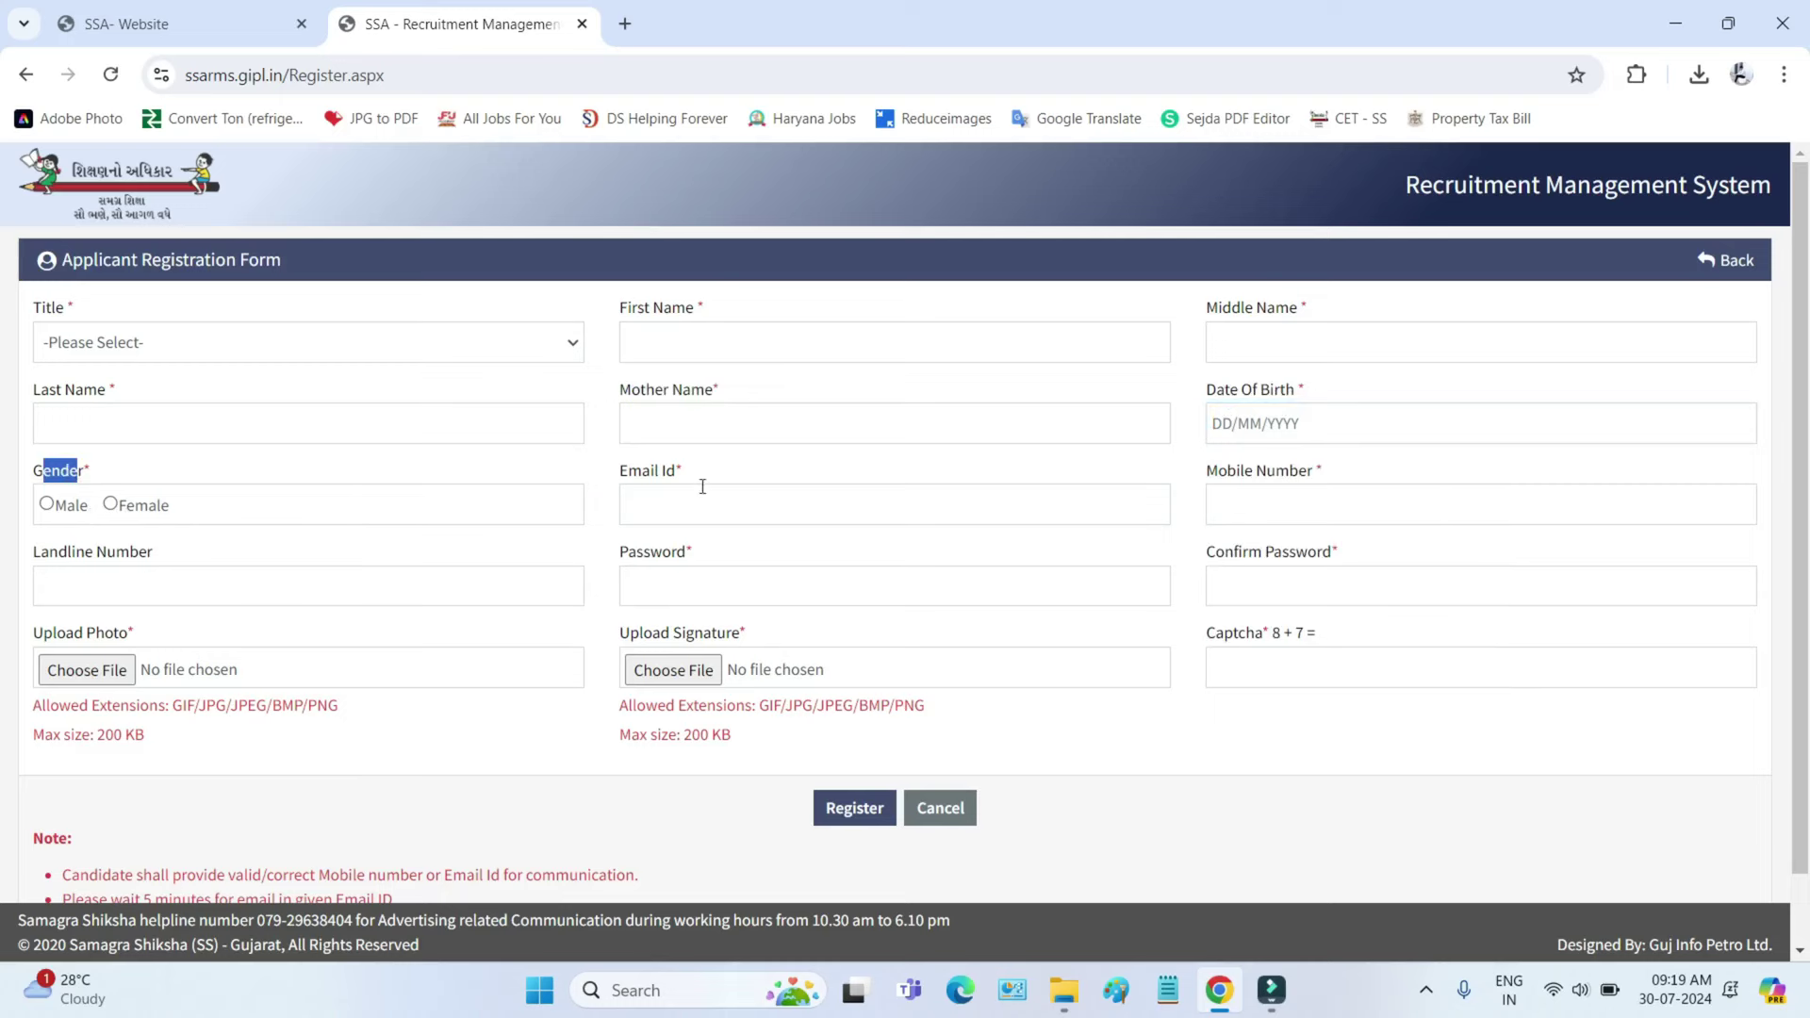
left_click_drag(622, 477, 709, 476)
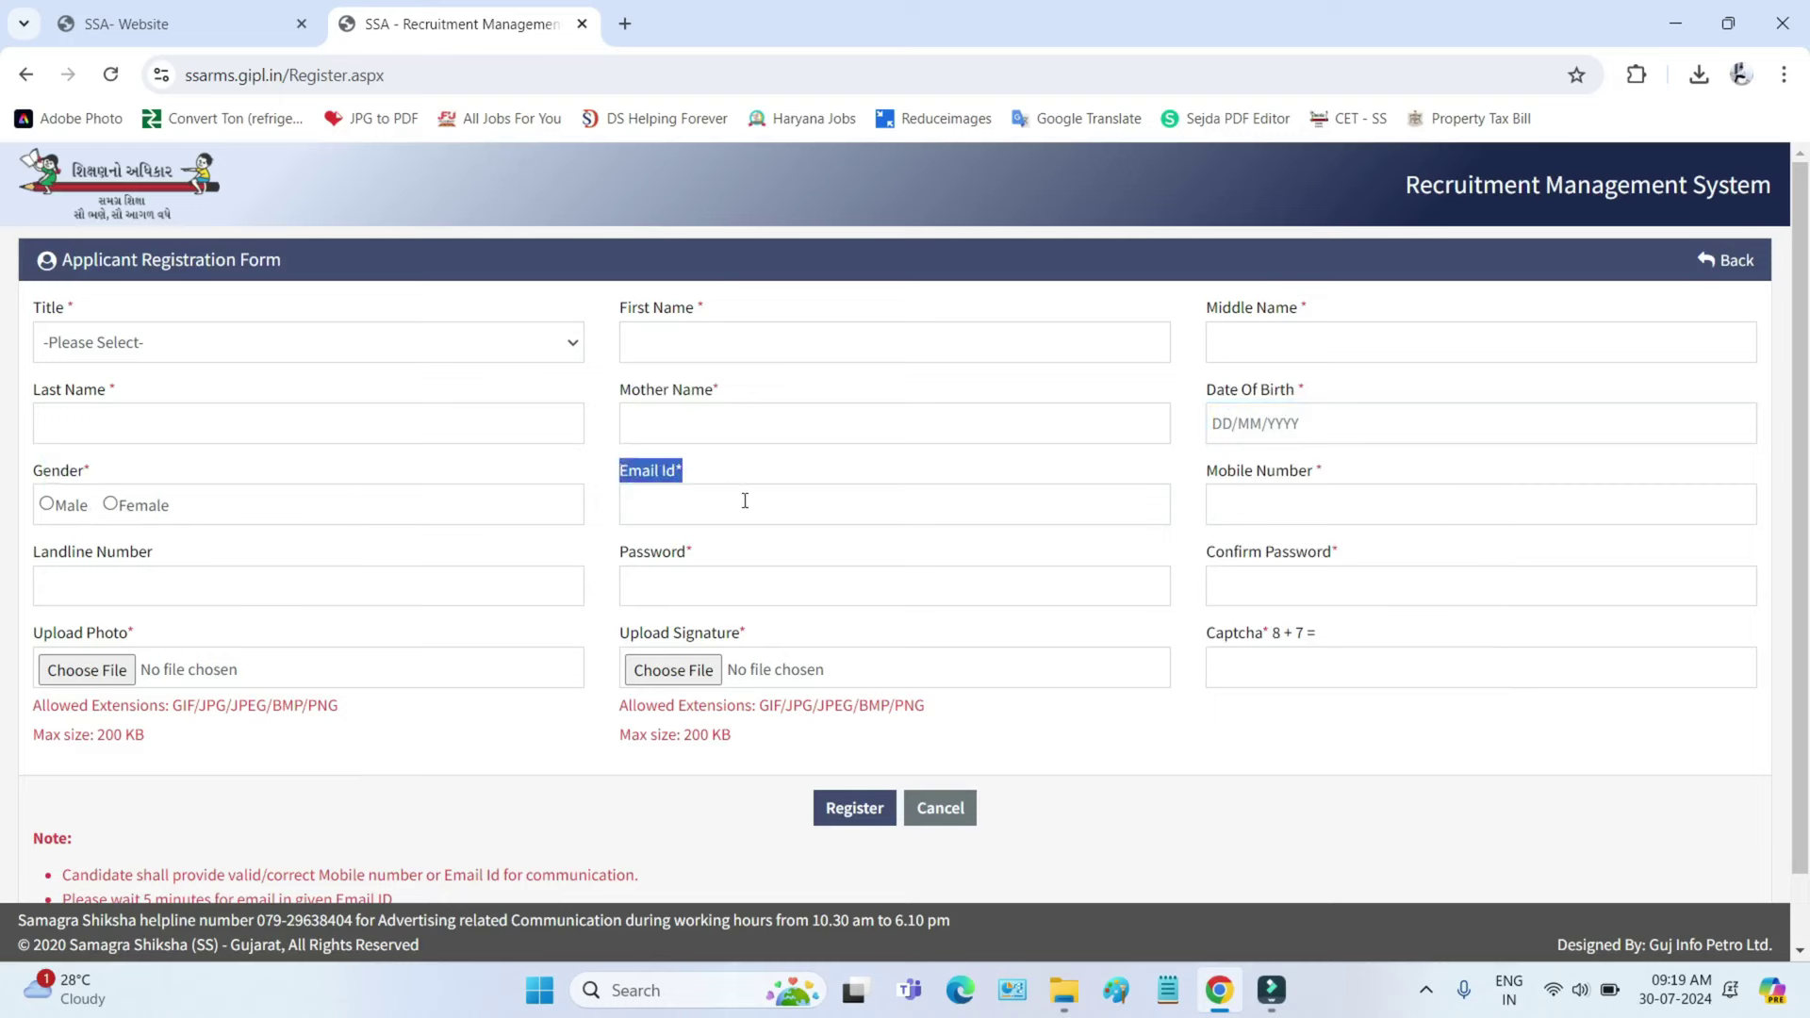
left_click_drag(1219, 483, 1316, 480)
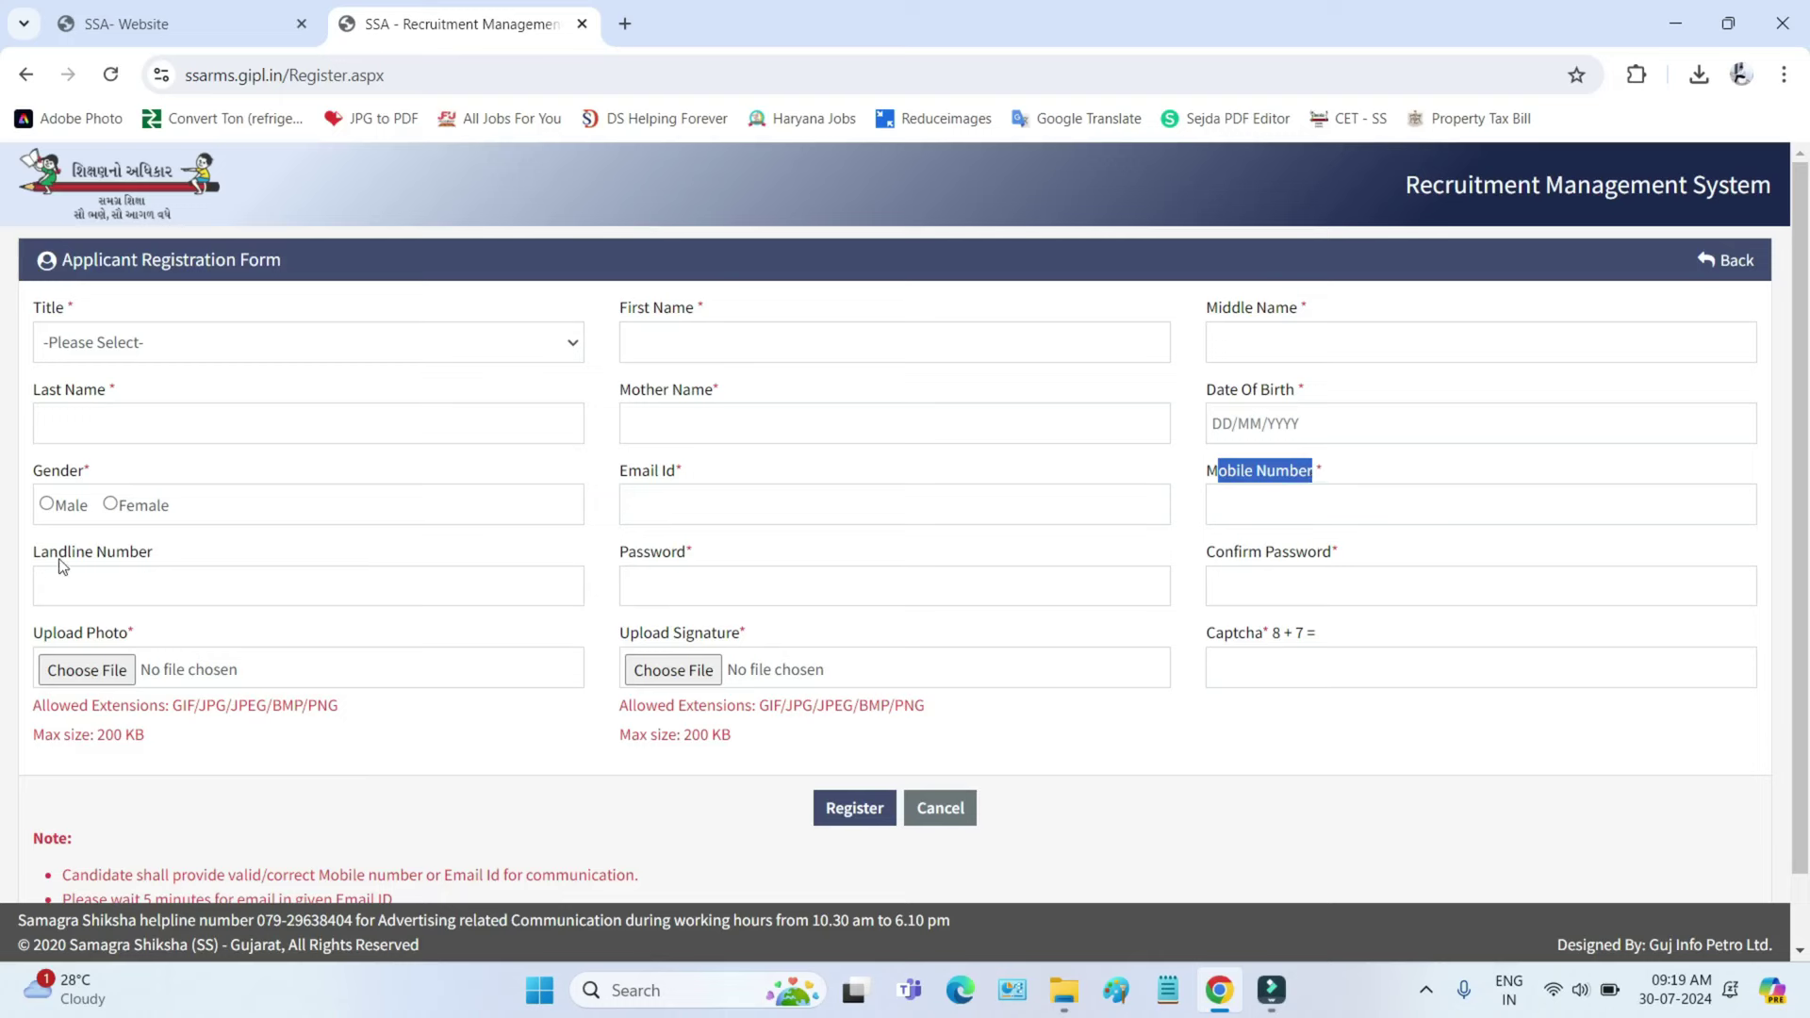
left_click_drag(34, 557, 161, 560)
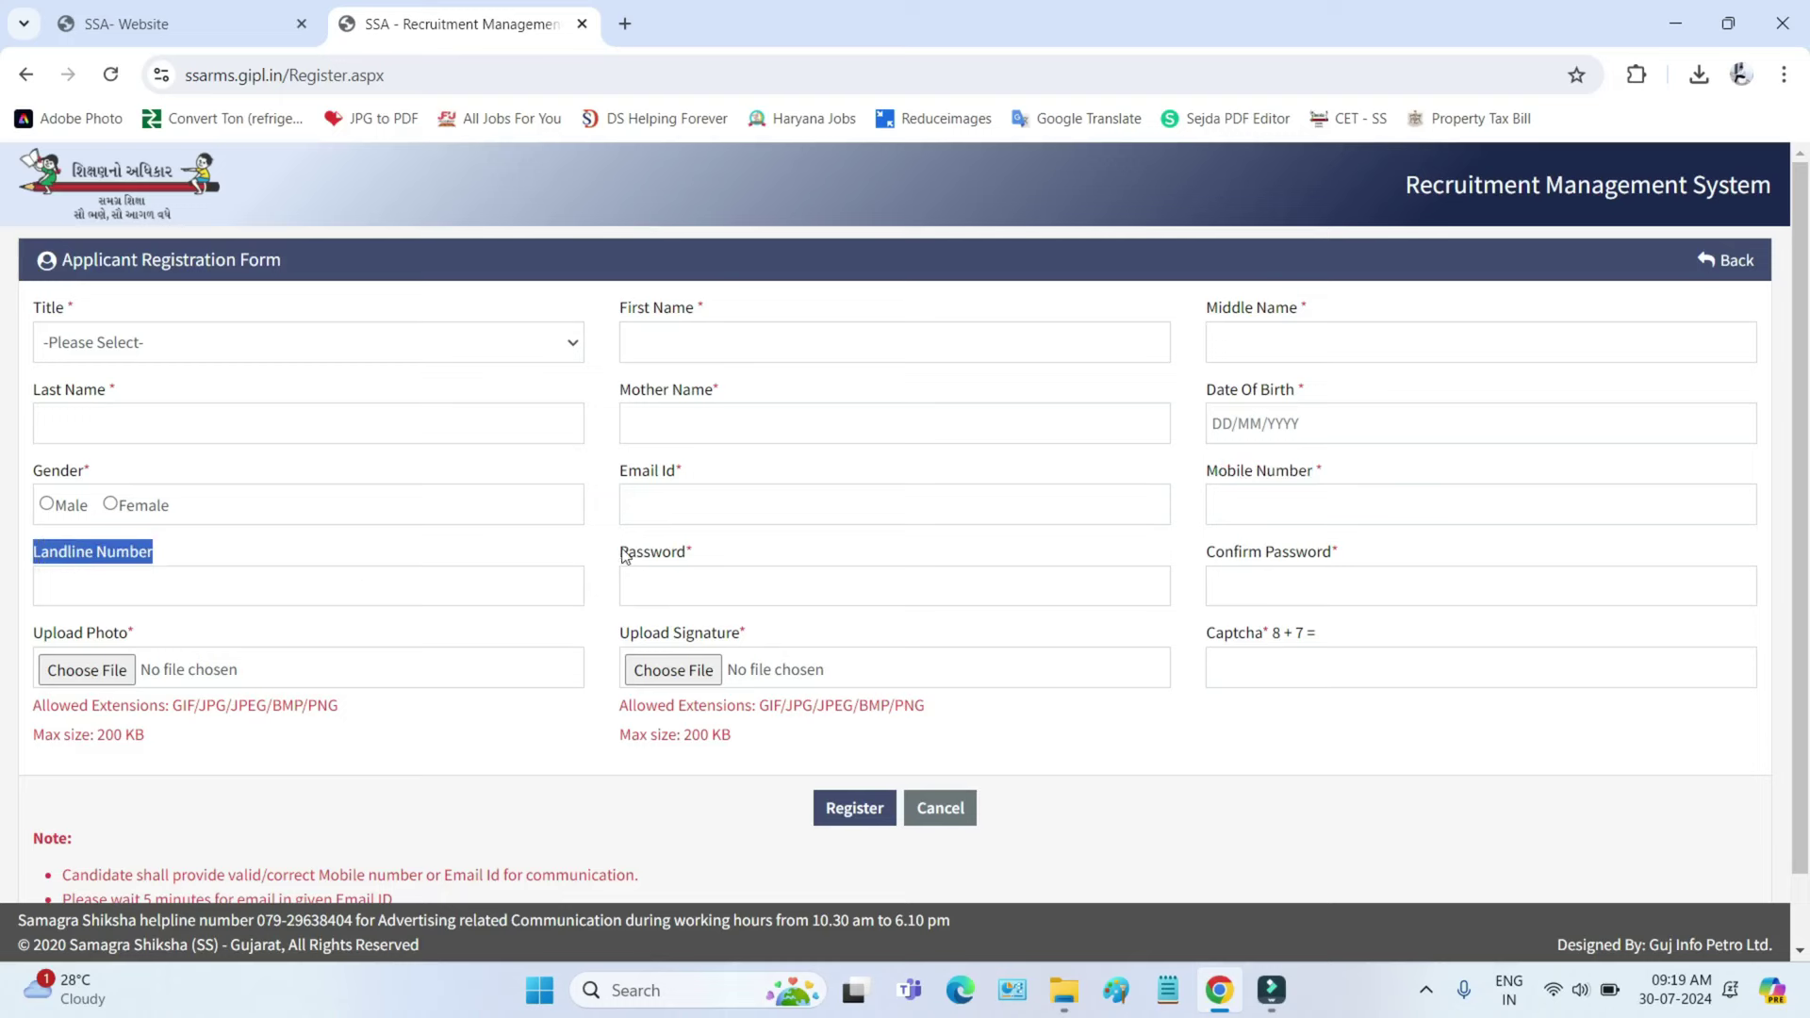
left_click_drag(622, 556, 668, 583)
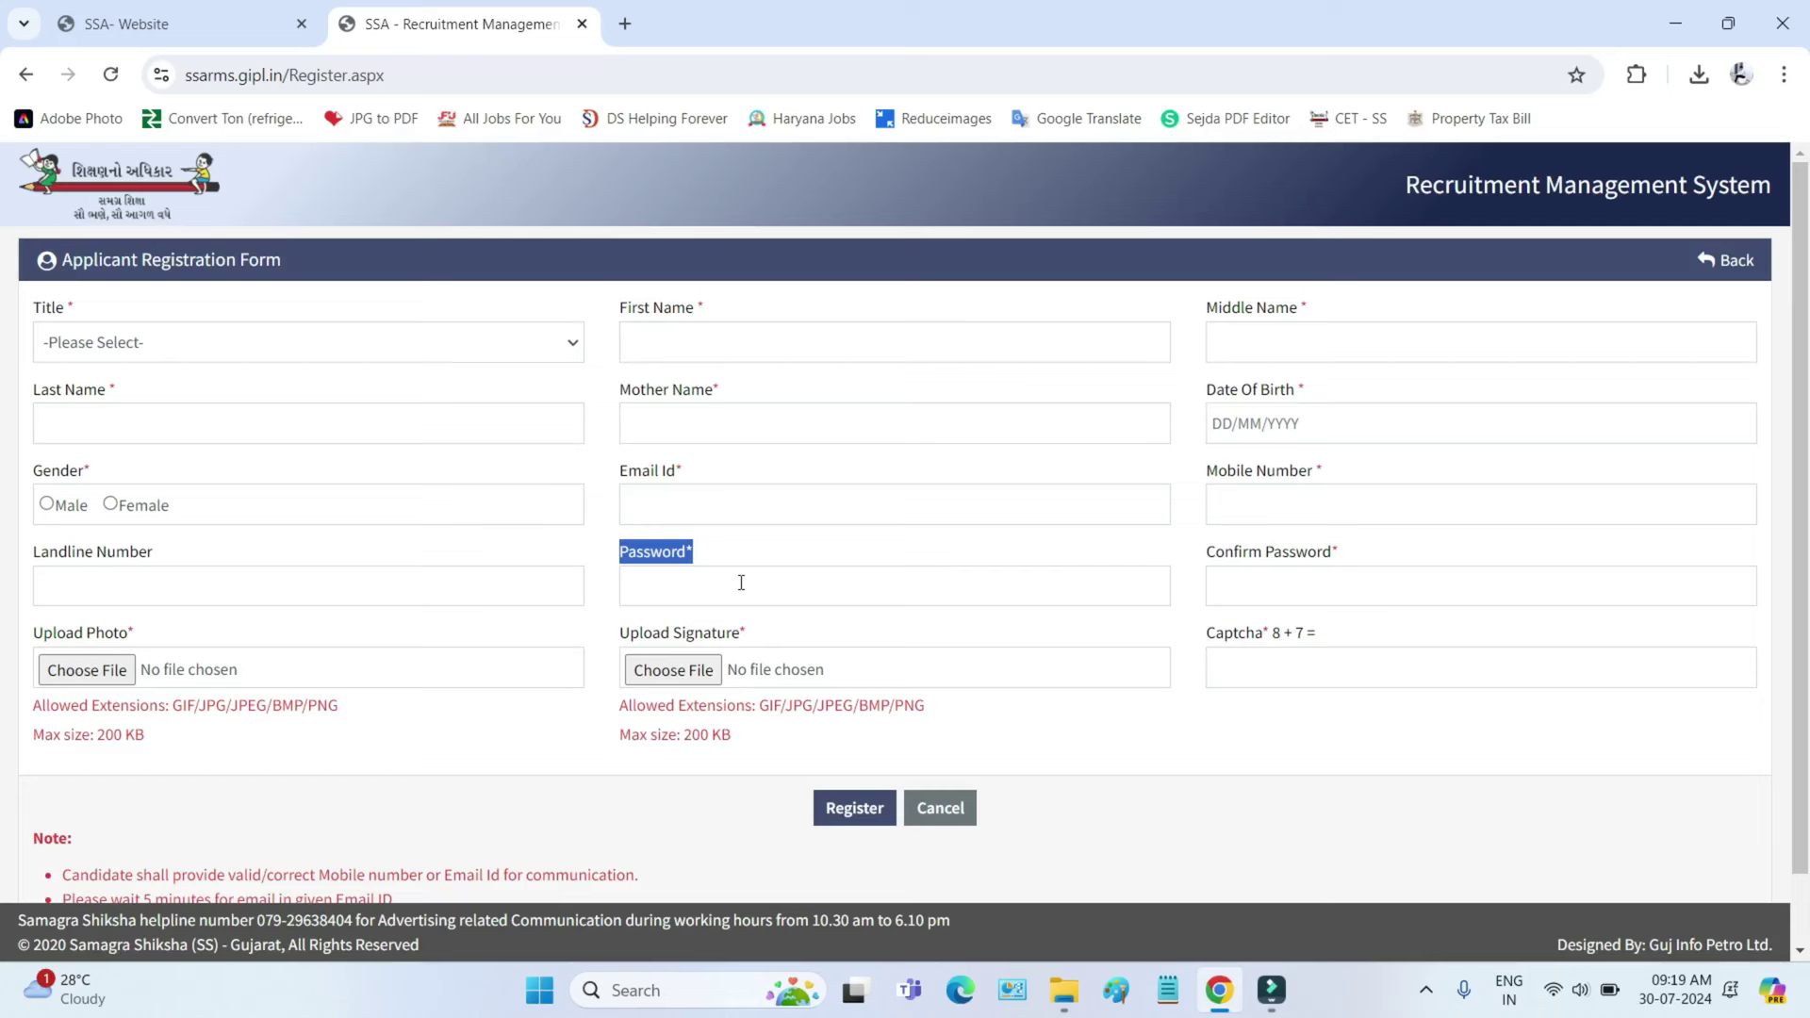
left_click_drag(1249, 554, 1272, 574)
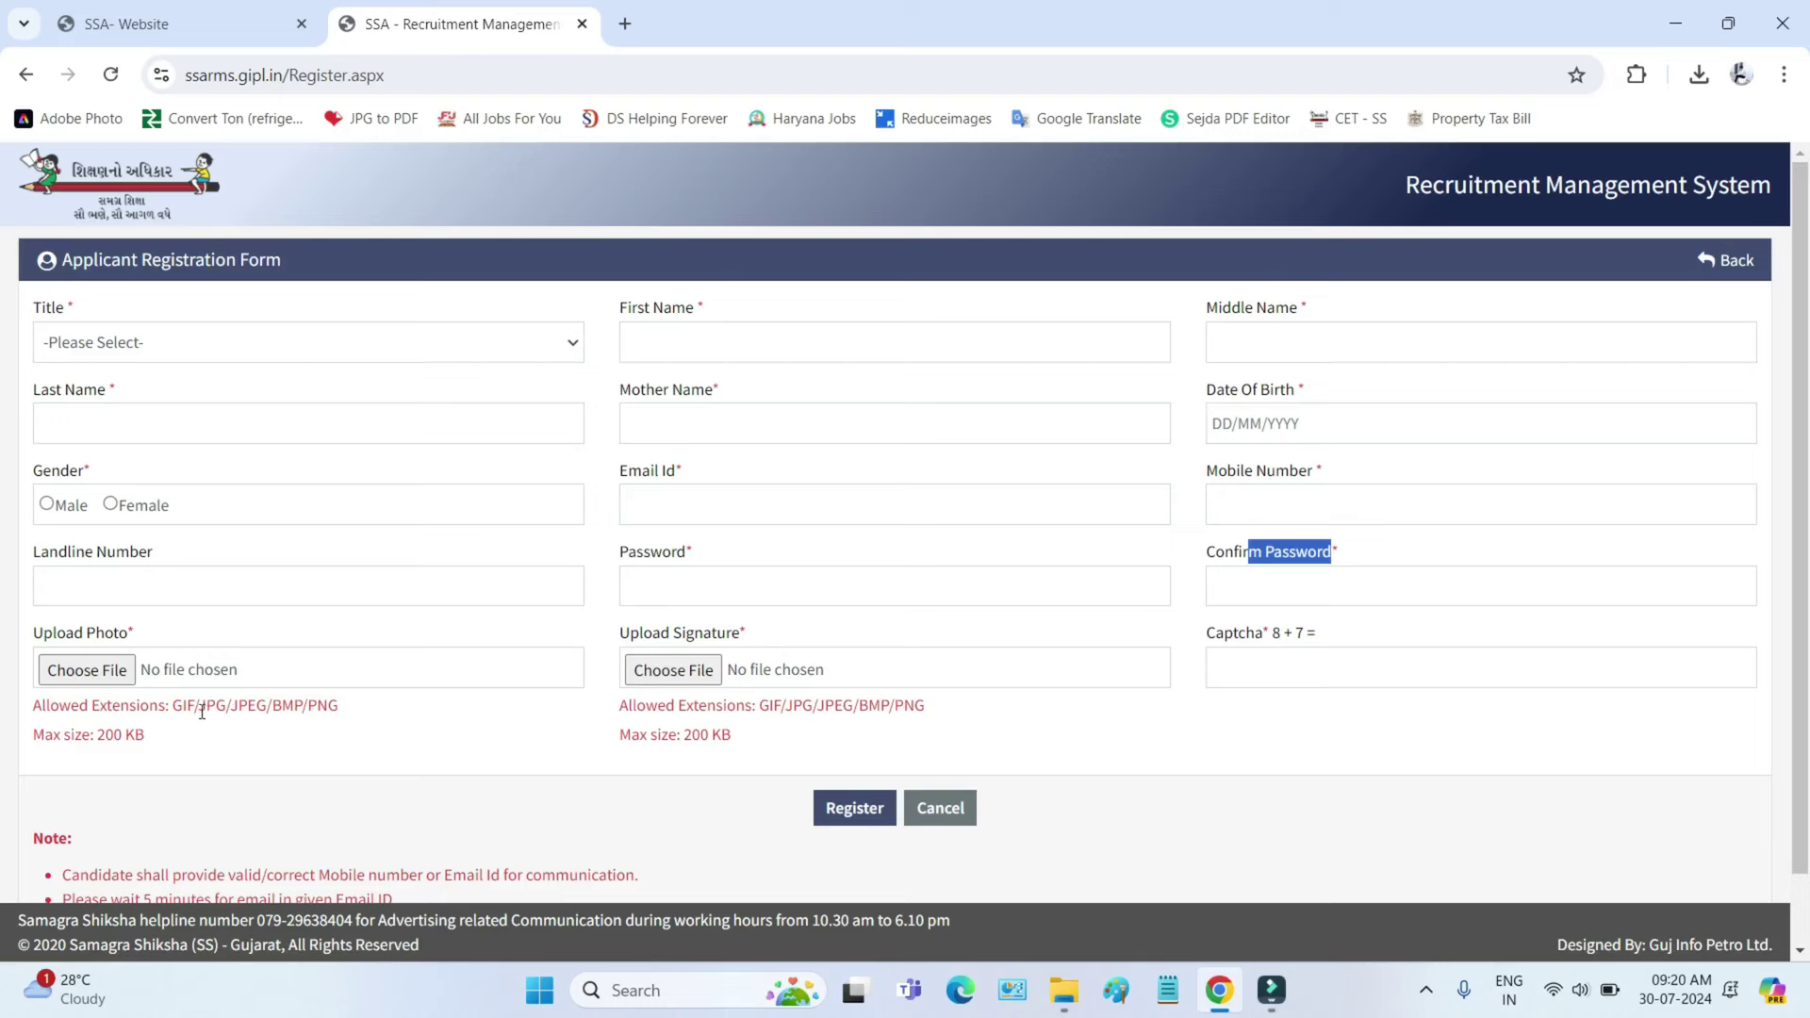
Step: Check the photo and signature upload requirements for allowed file types and maximum size, and the captcha question in the registration form
left_click_drag(201, 712, 345, 720)
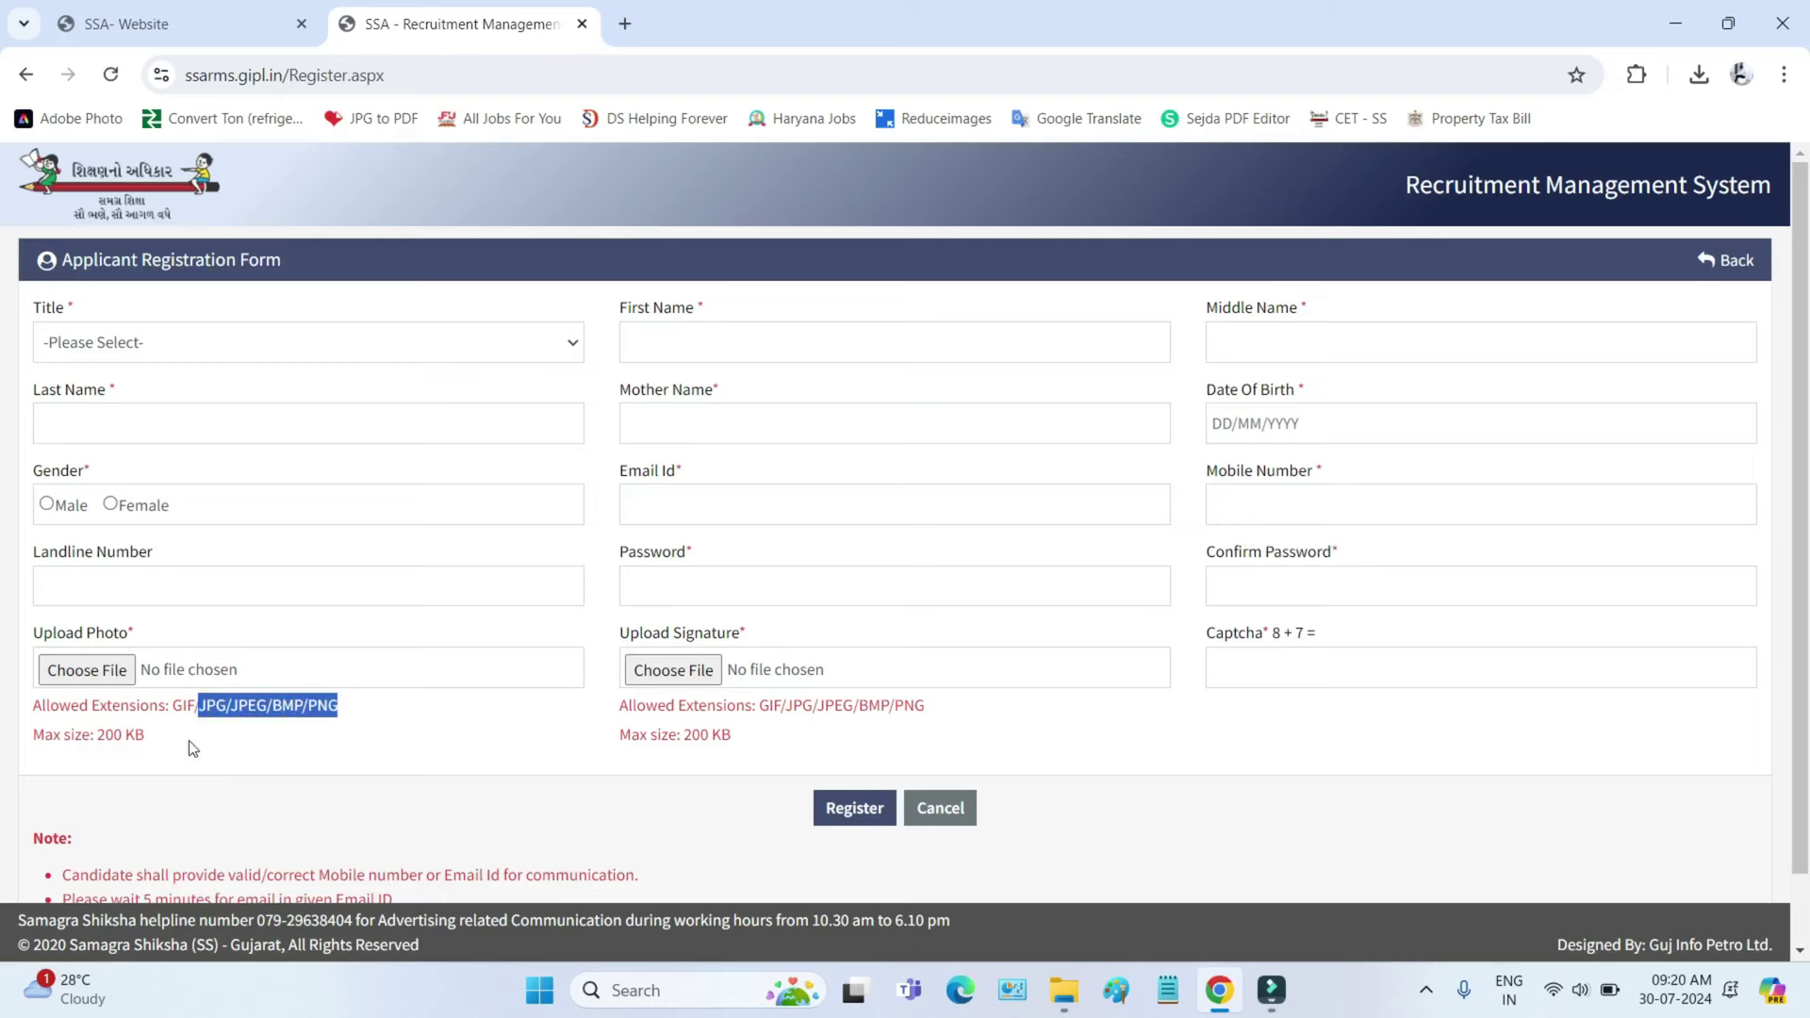
left_click_drag(179, 745, 93, 741)
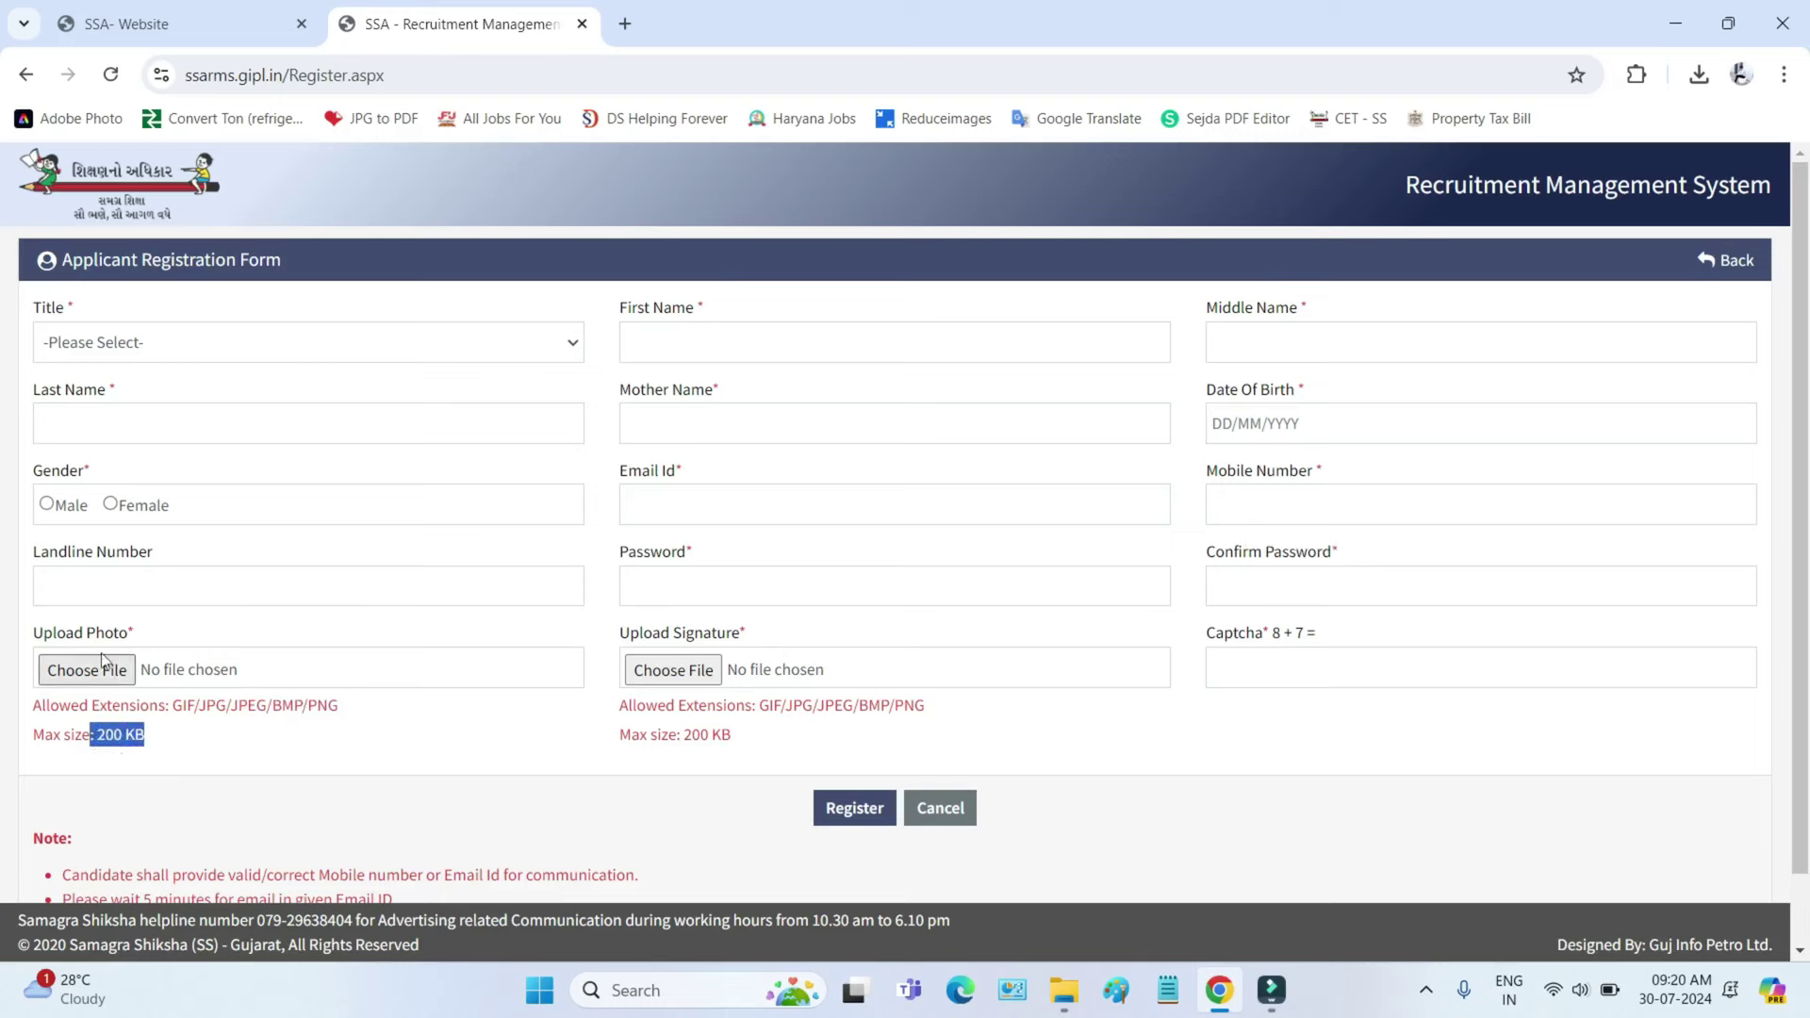
left_click_drag(58, 634, 138, 638)
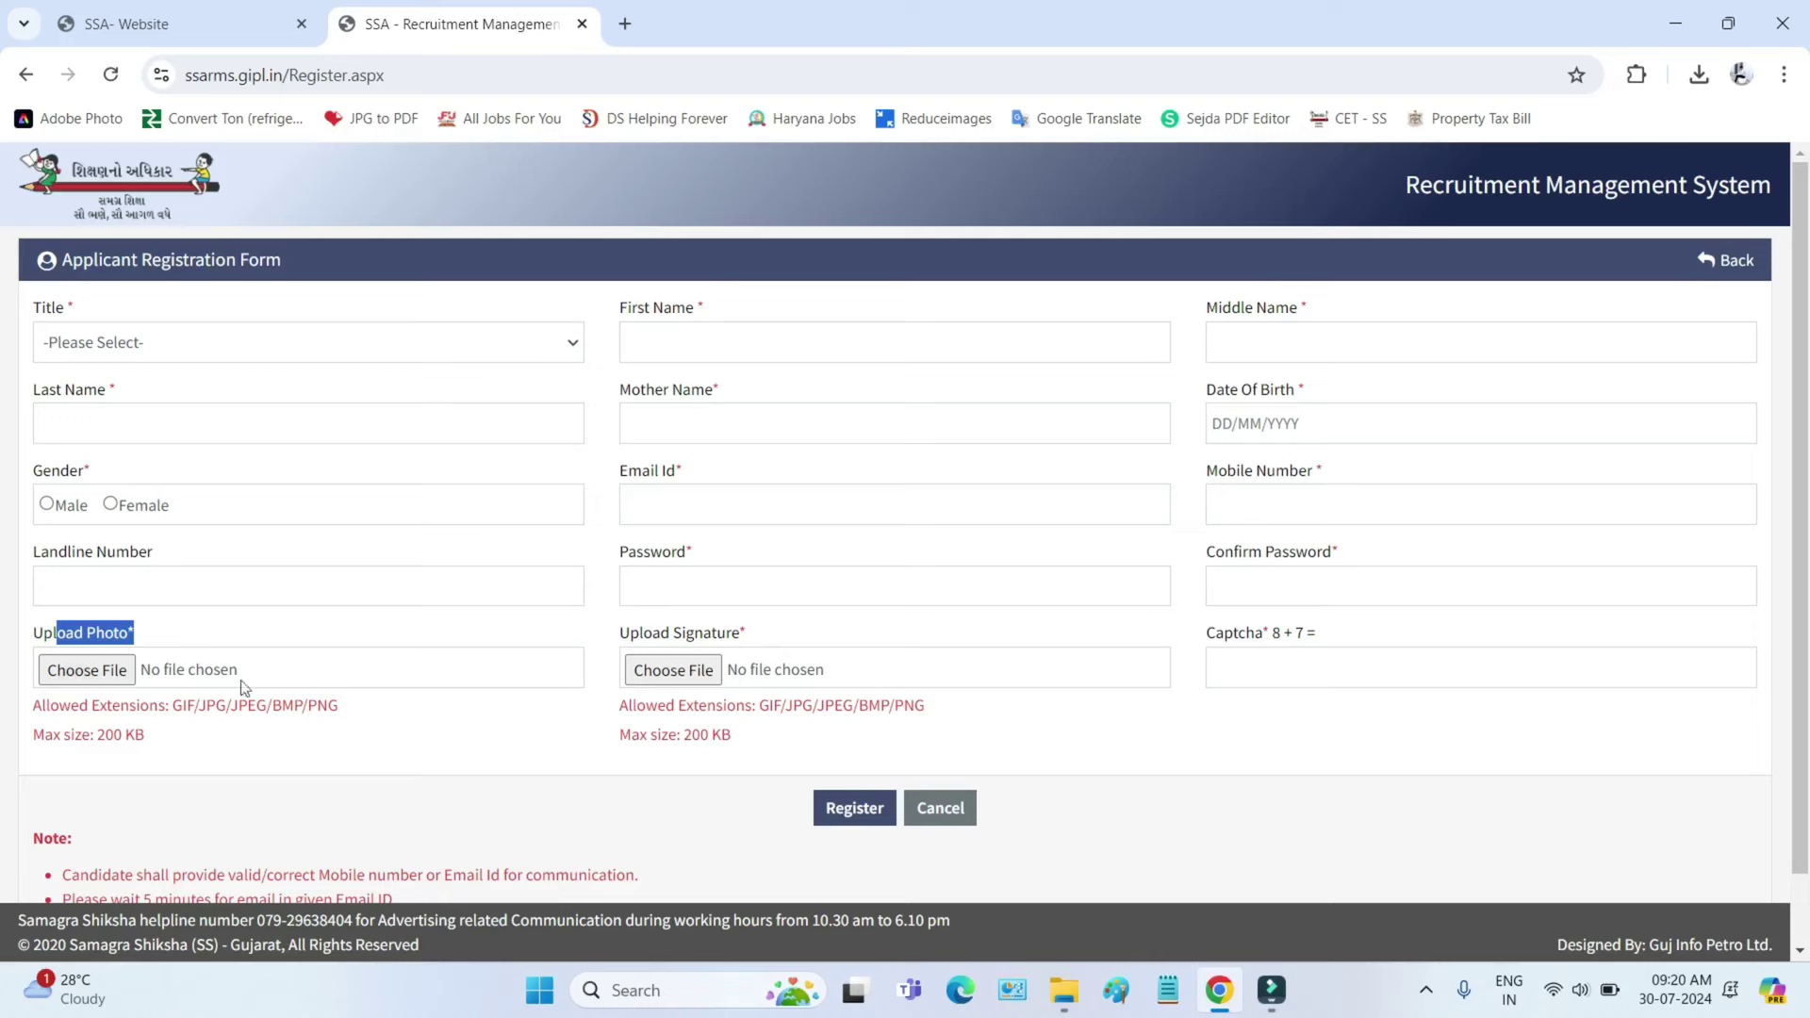
left_click_drag(662, 635, 759, 634)
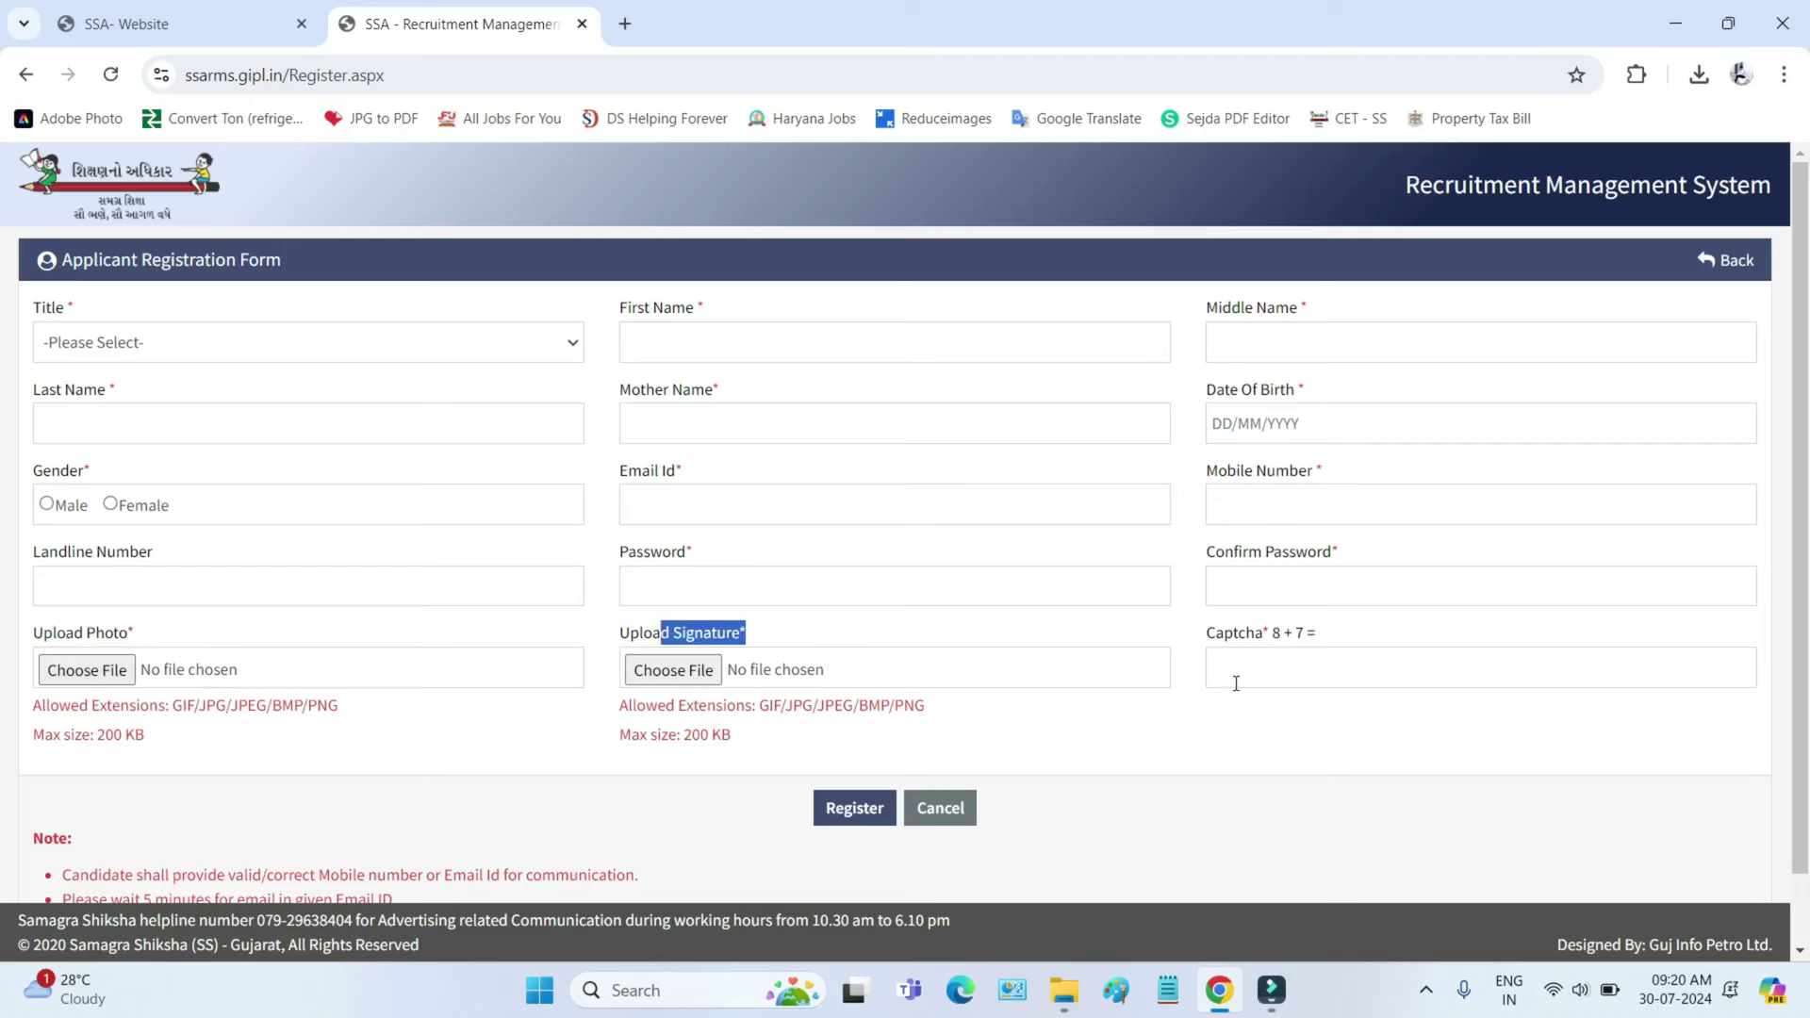
mouse_move(1238, 634)
left_mouse_down()
mouse_move(1299, 633)
mouse_move(1272, 634)
left_mouse_up()
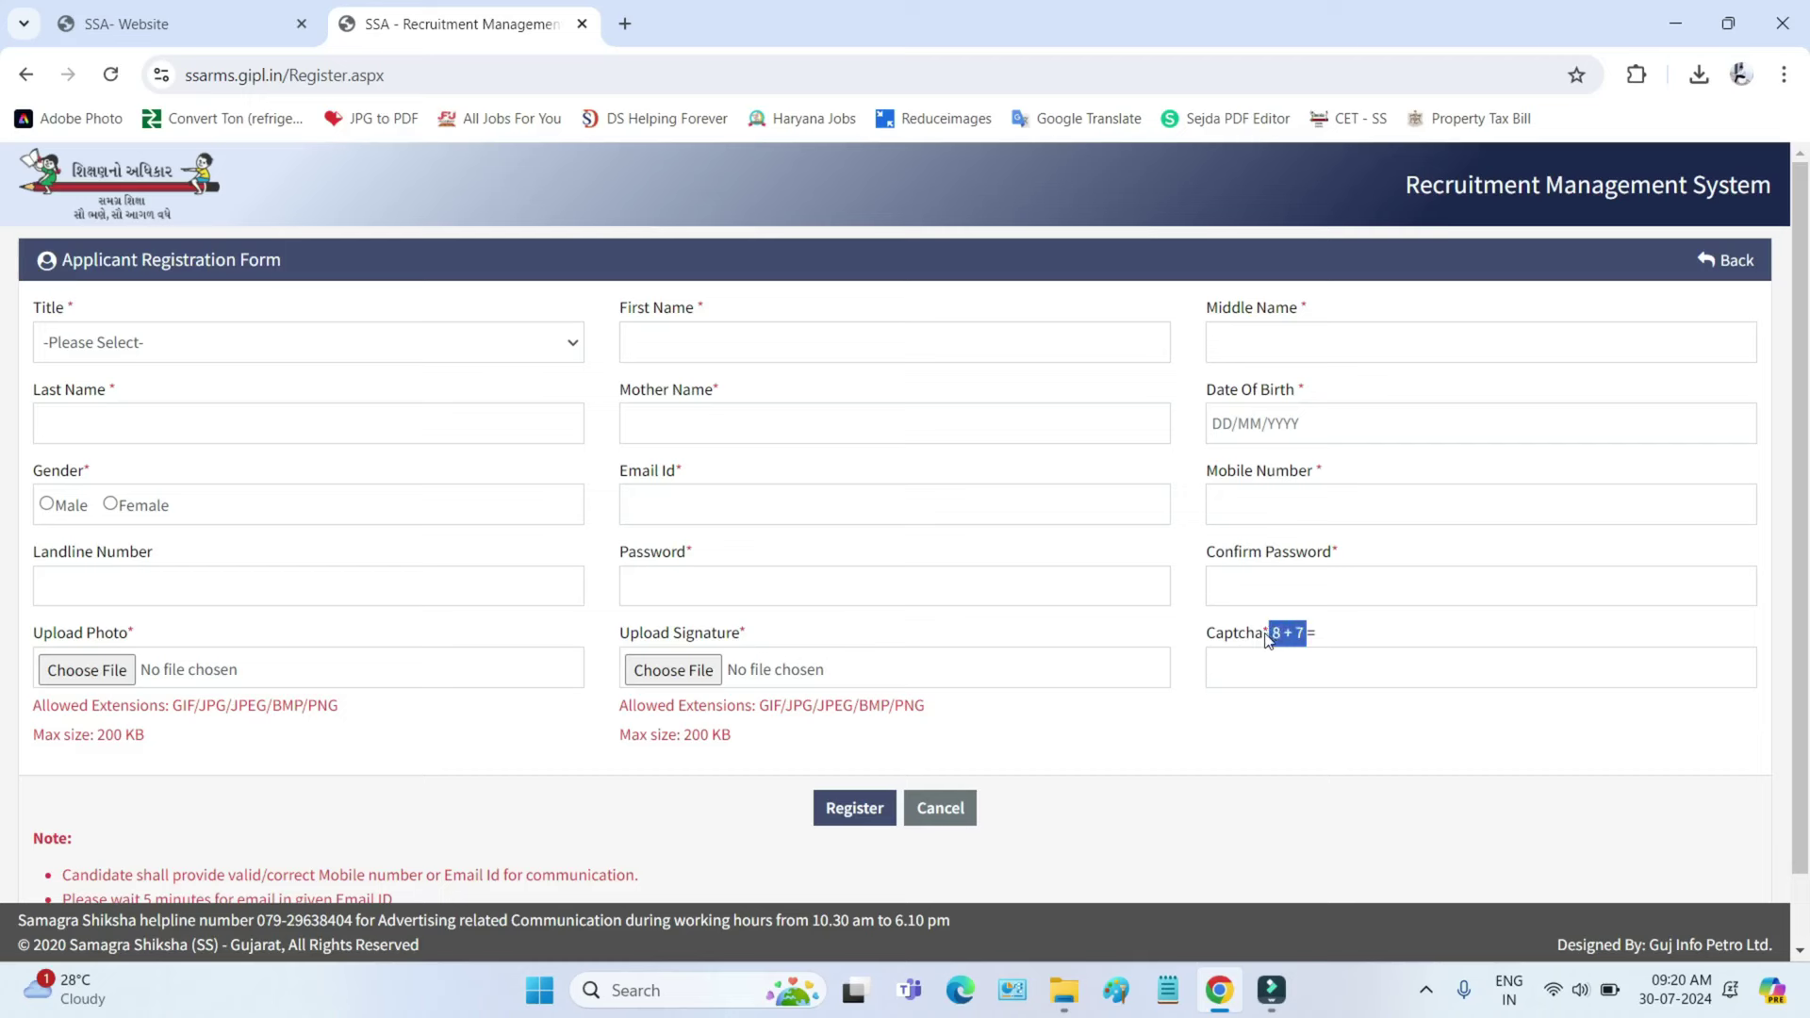
left_click(1234, 670)
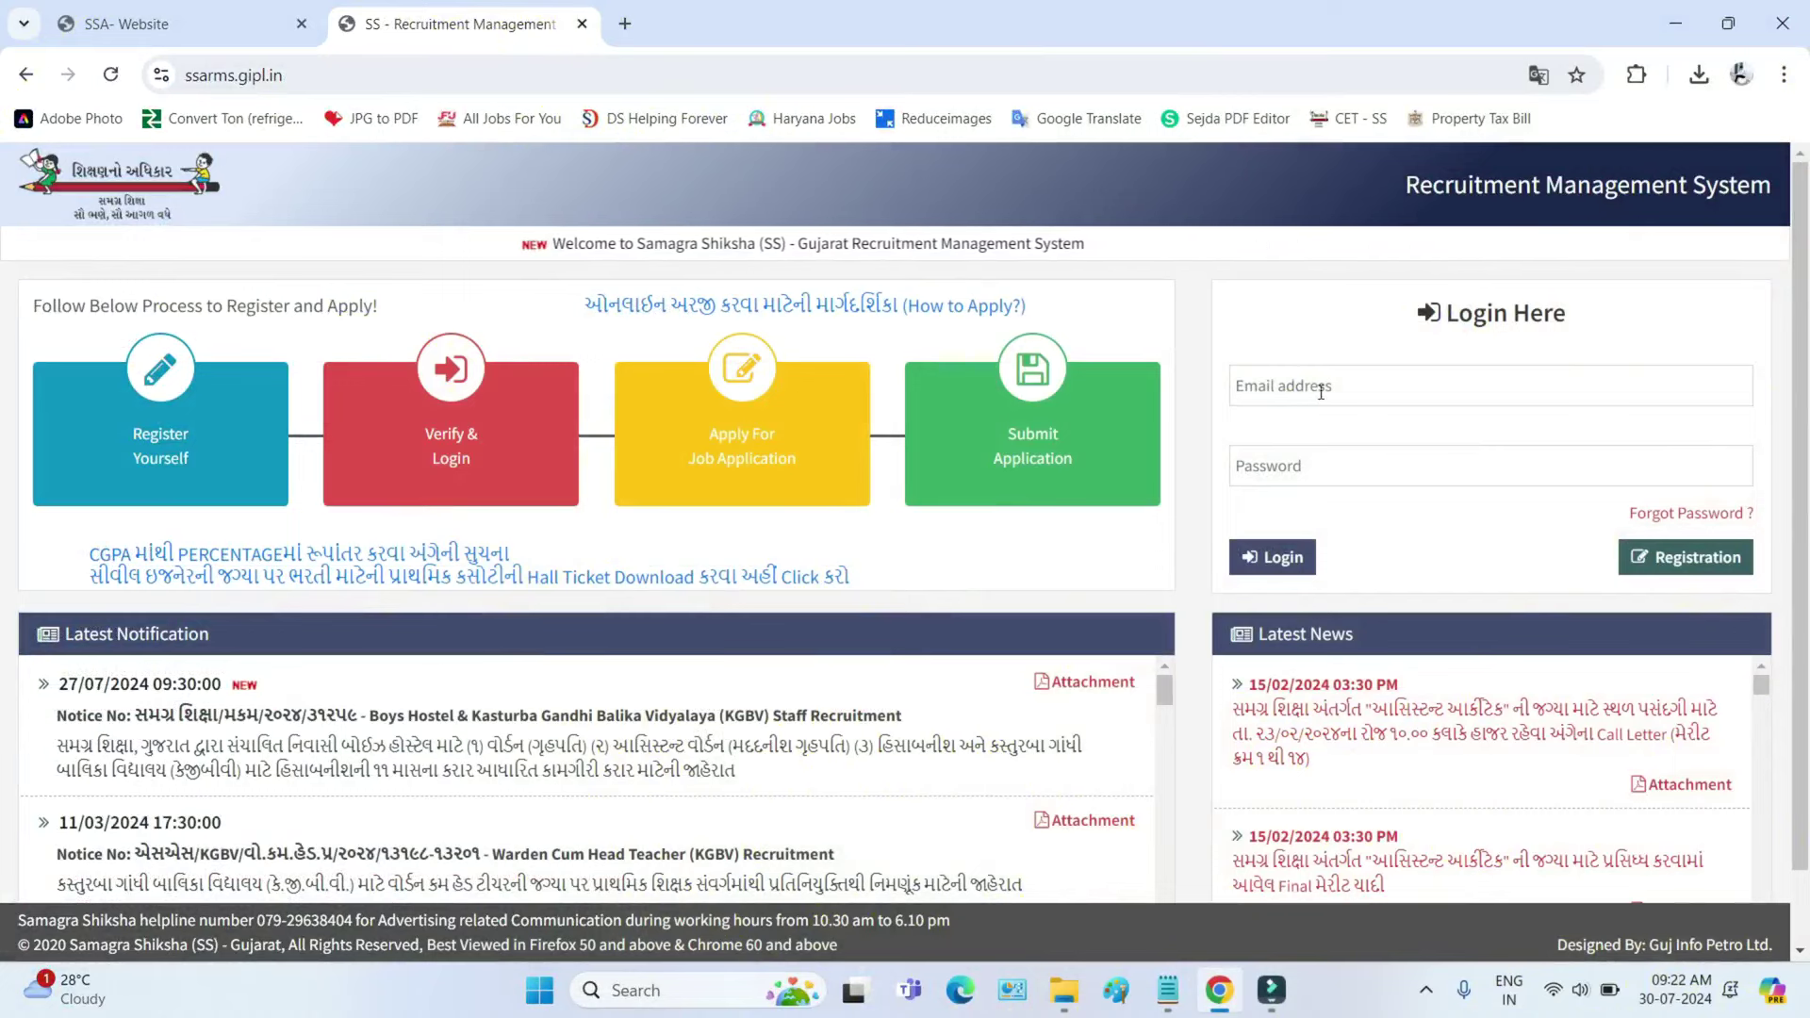
Step: Examine the email address and password fields of the recruitment portal's login form
left_click(1275, 472)
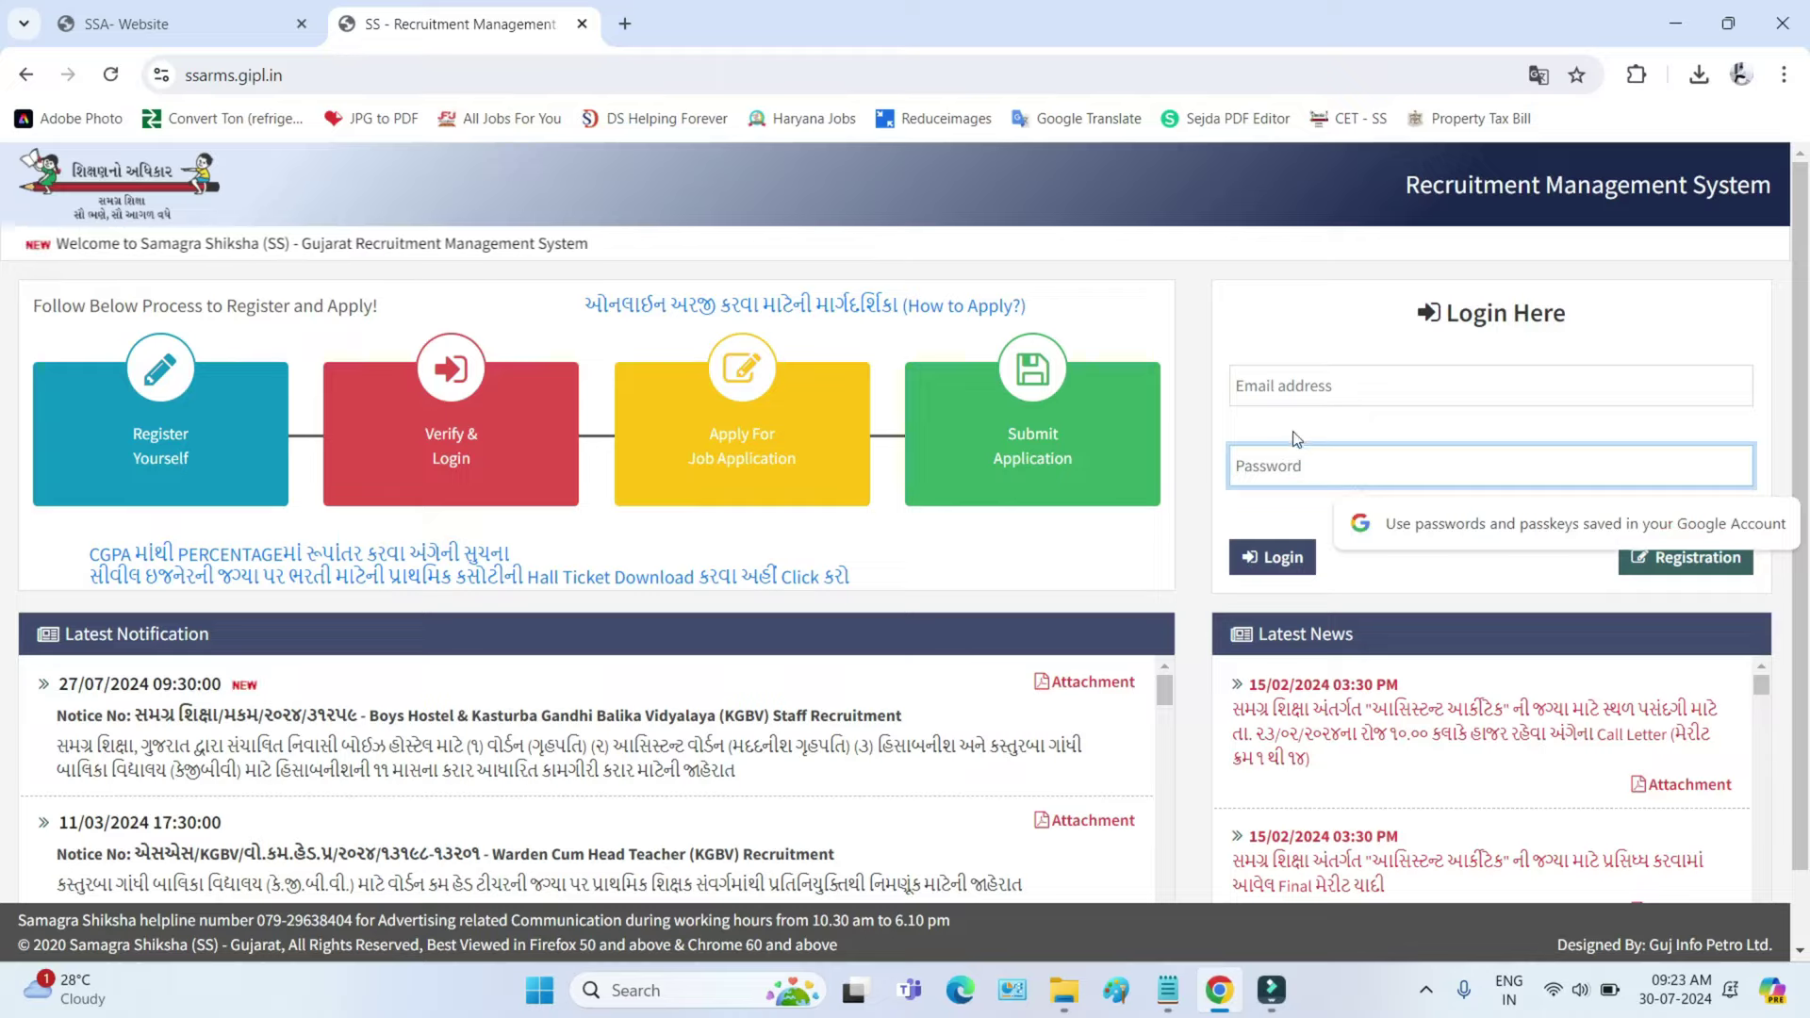
left_click(1298, 439)
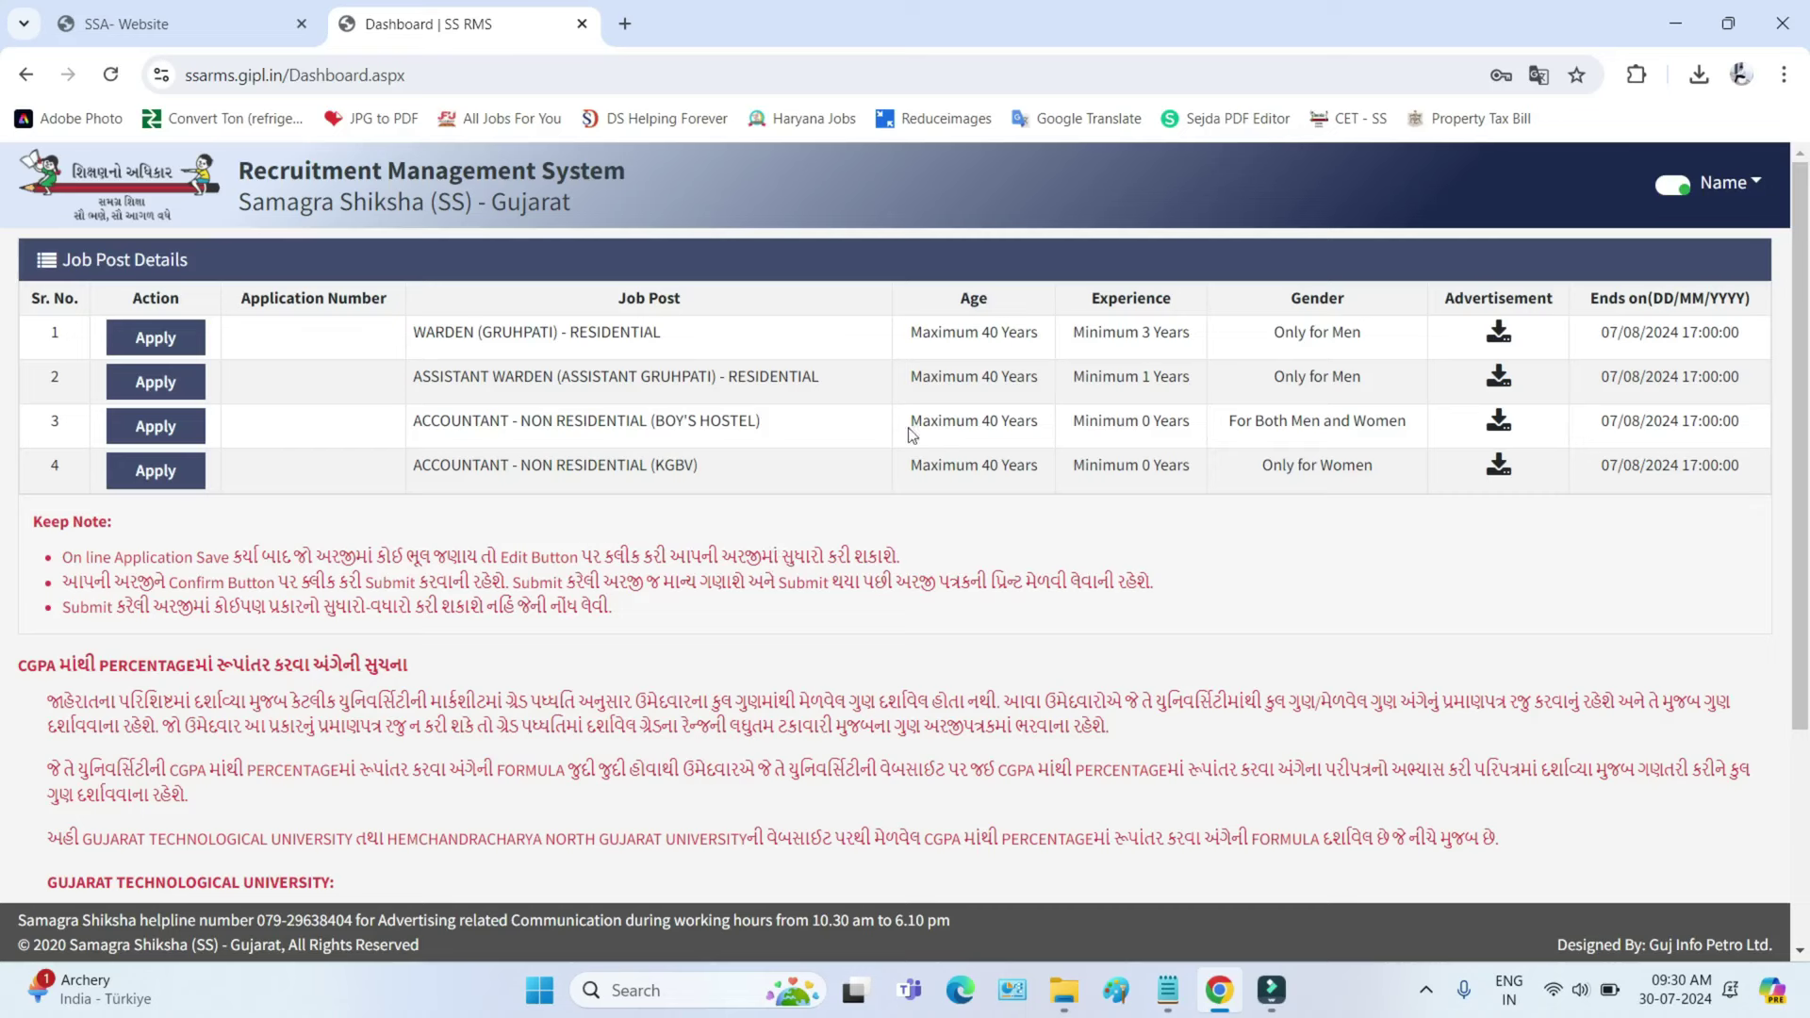
Step: Examine the job post table's age, experience, gender, advertisement and end date columns, and the four listed posts
left_click_drag(957, 303, 1167, 300)
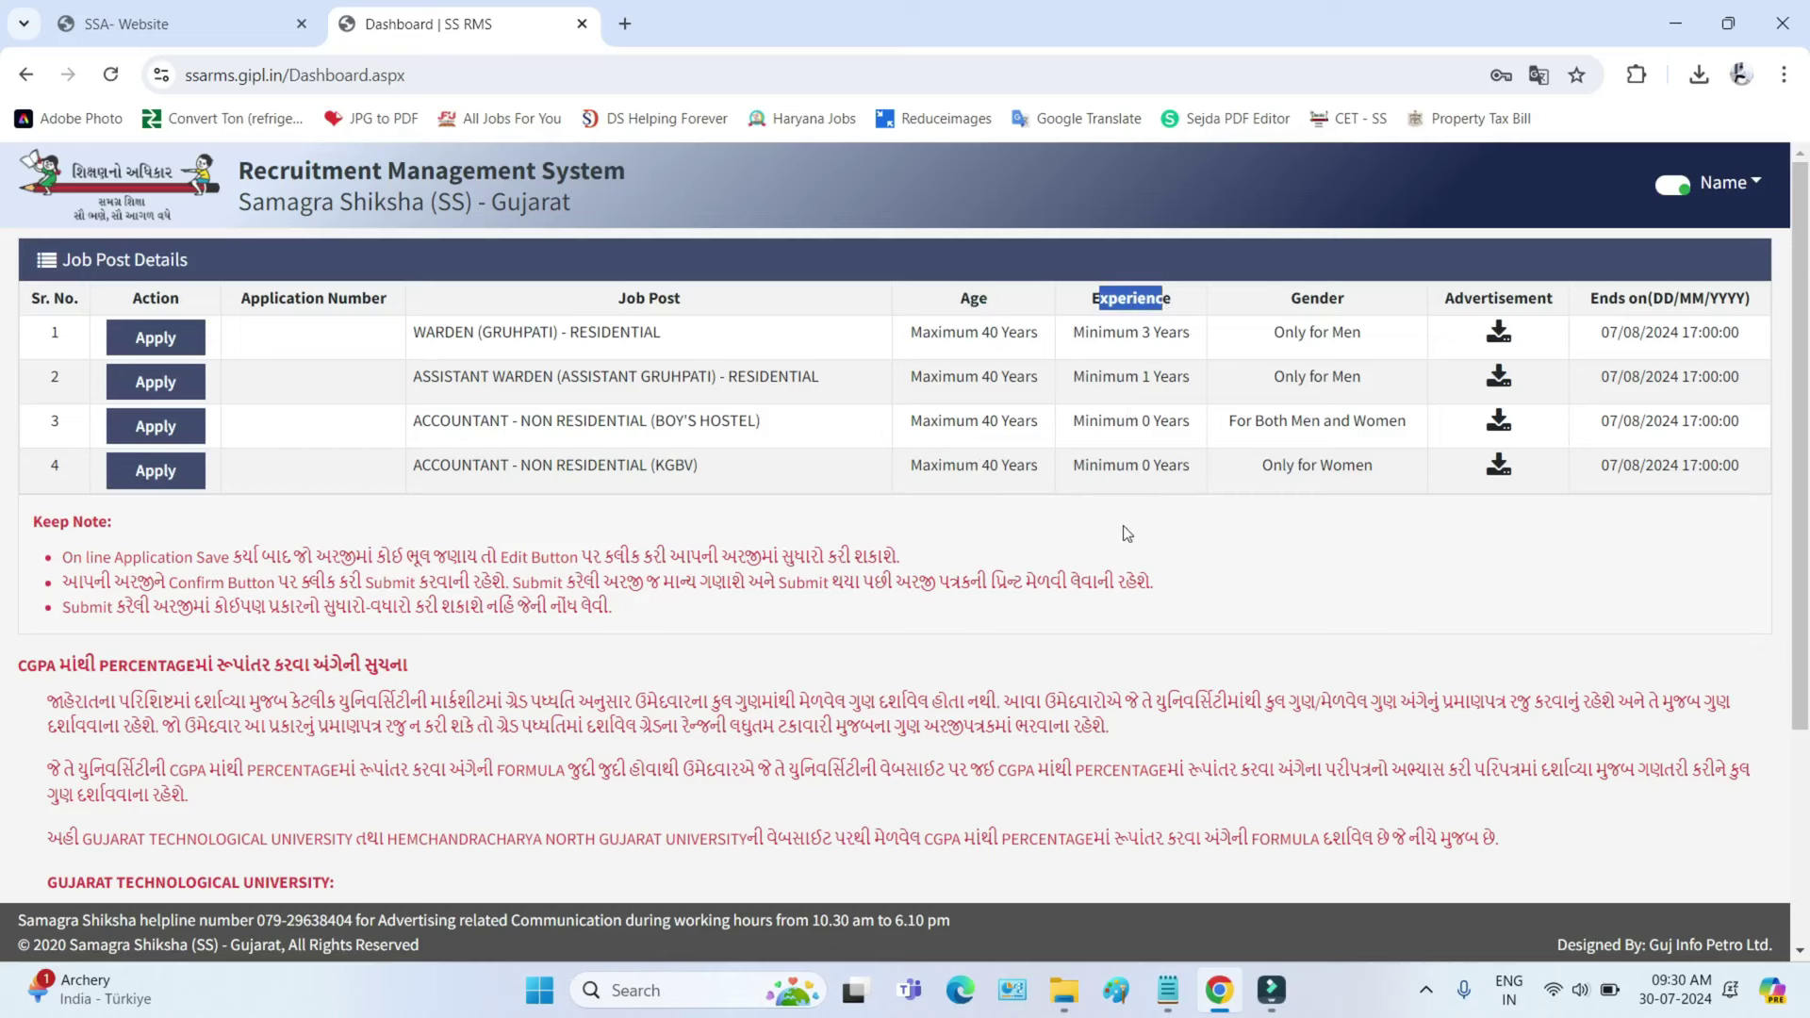
left_click_drag(1290, 300, 1354, 302)
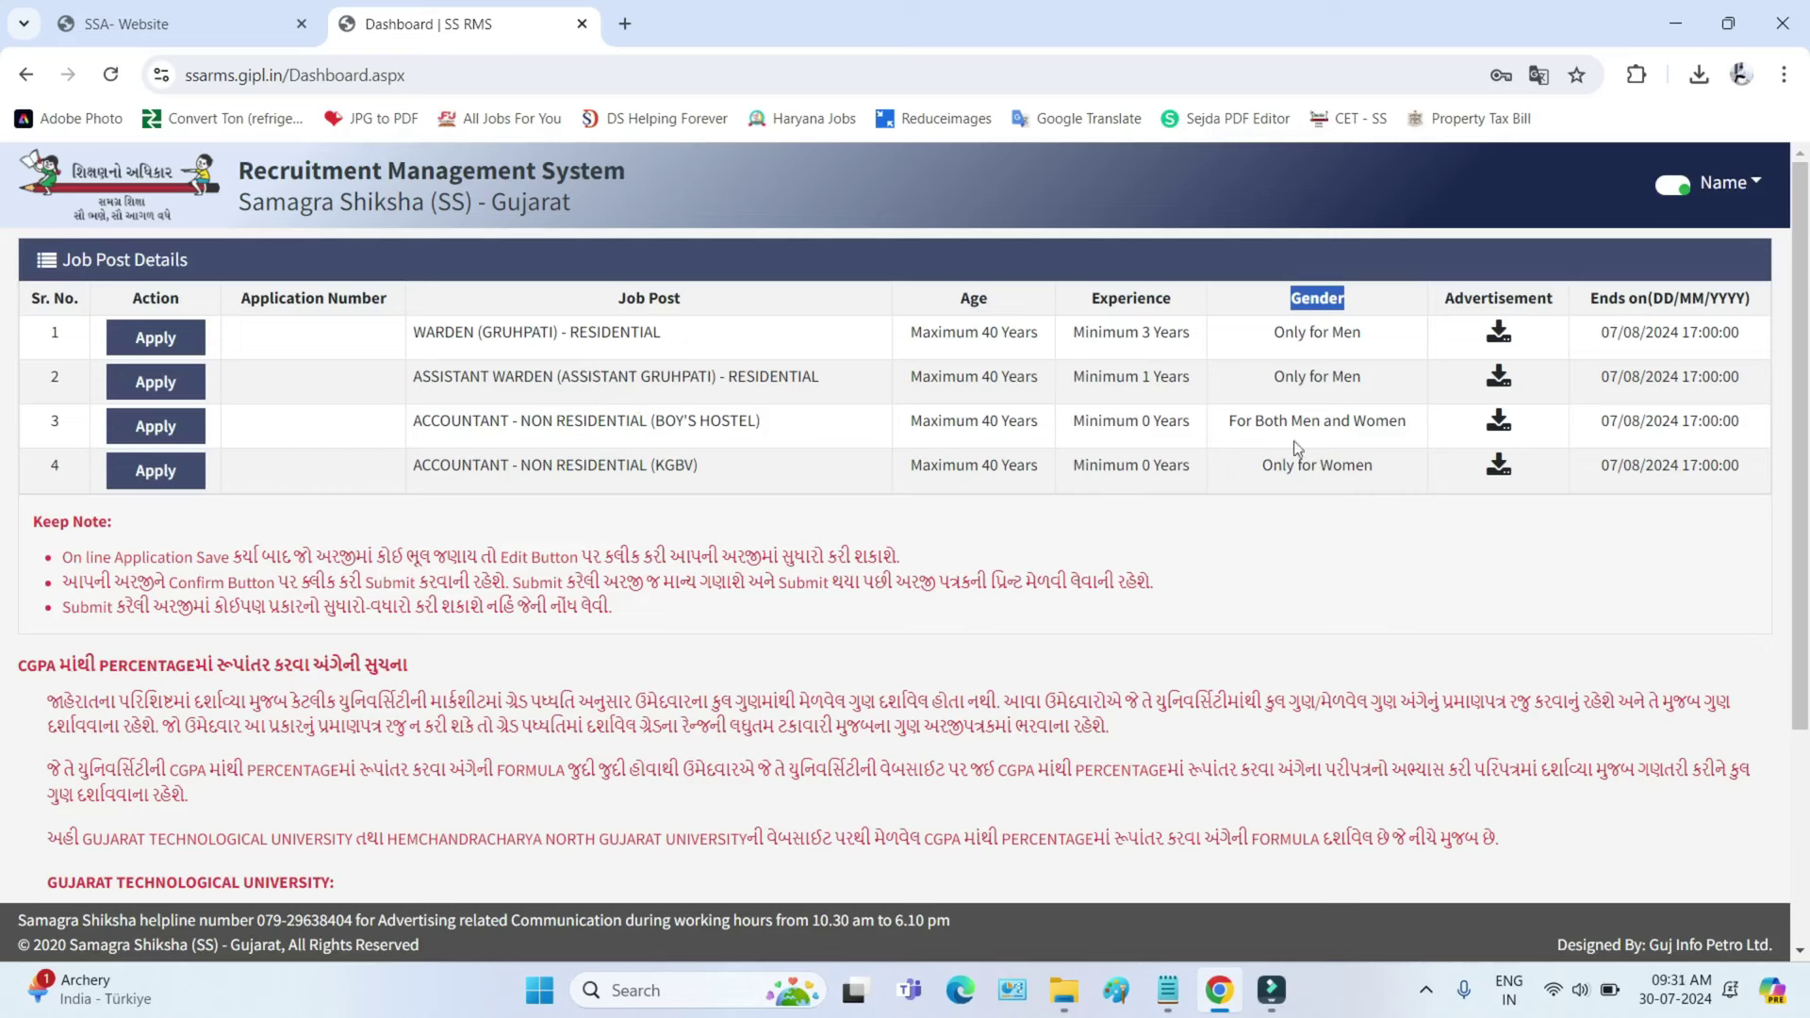
left_click_drag(1454, 304, 1544, 302)
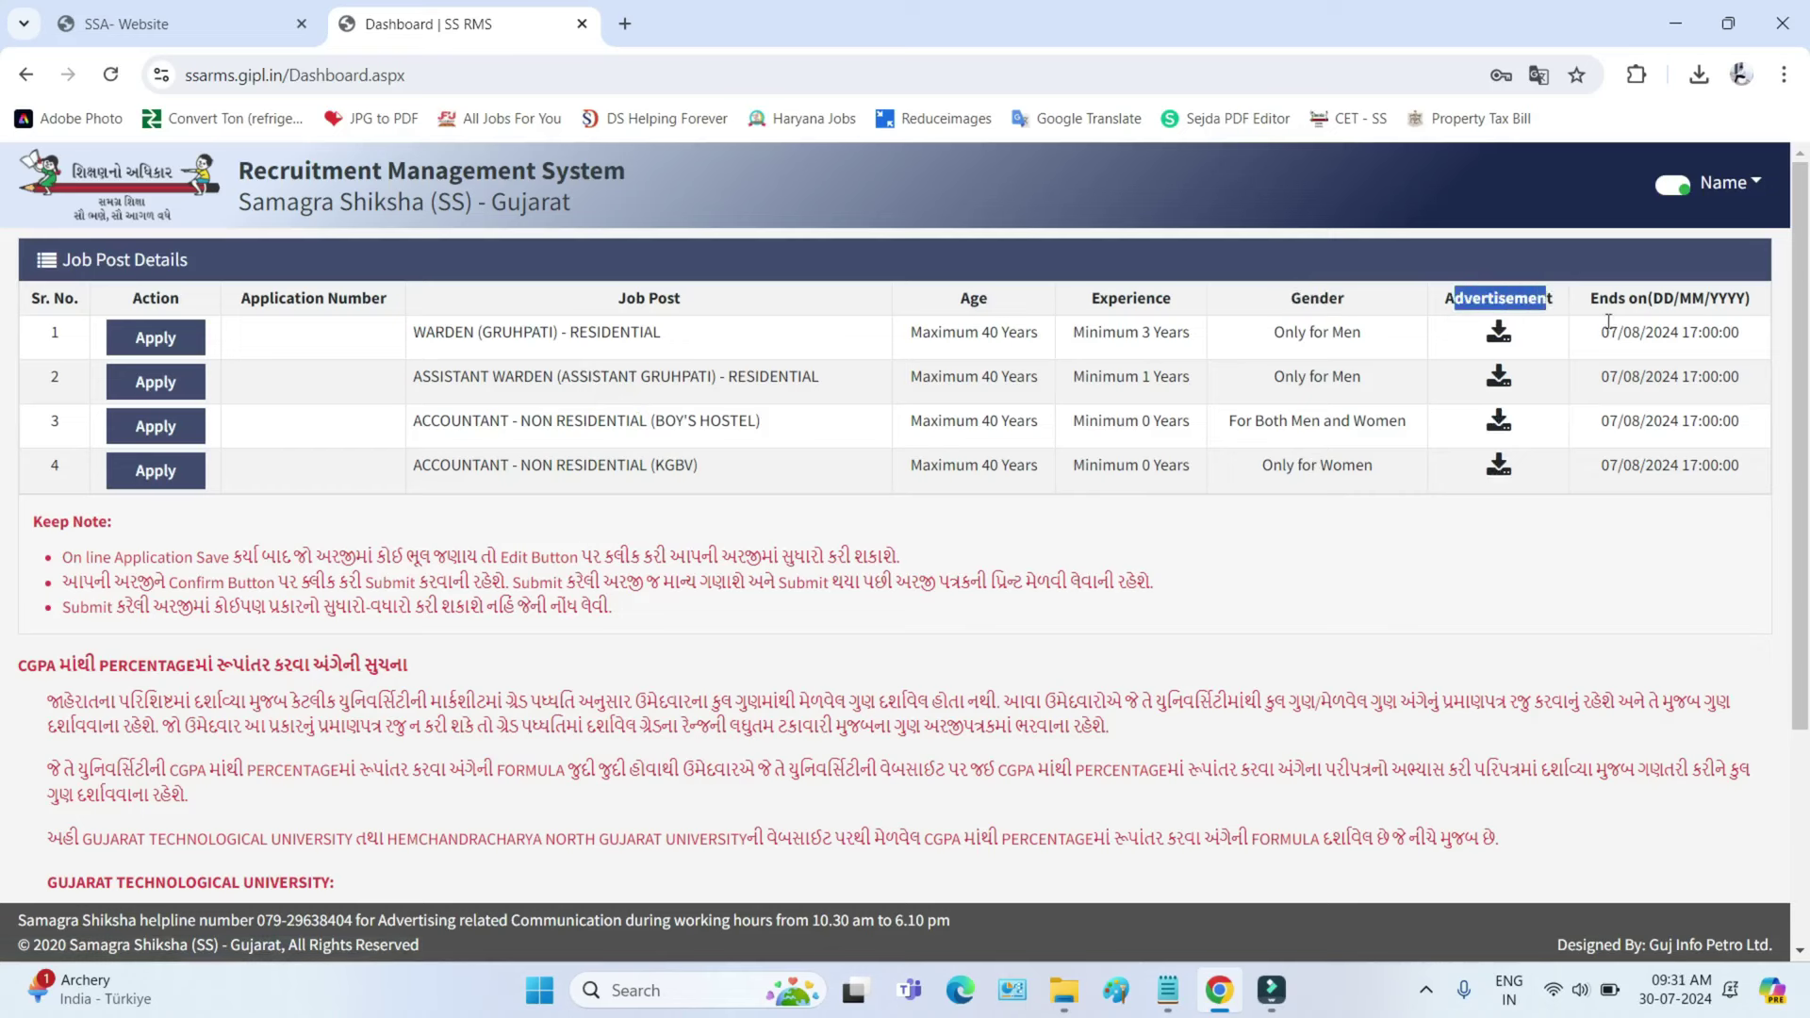
left_click_drag(1599, 298, 1703, 300)
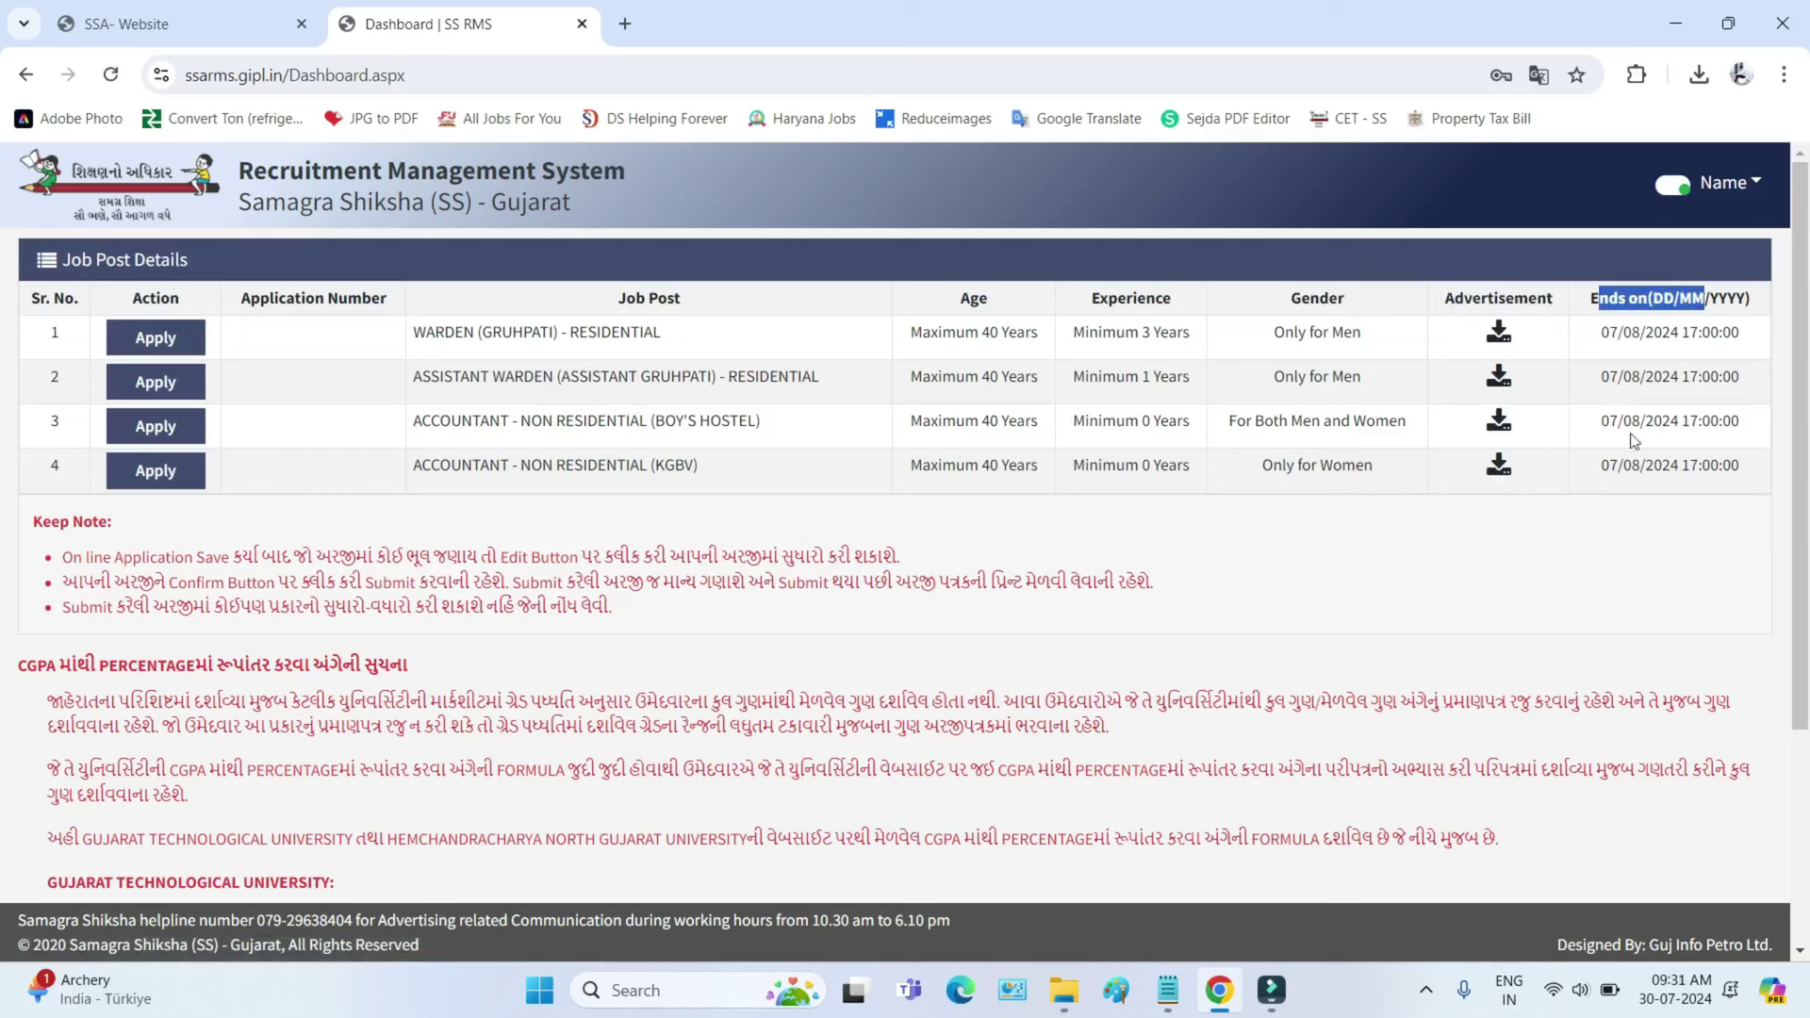
left_click_drag(443, 332, 569, 332)
left_click_drag(489, 377, 600, 377)
left_click_drag(458, 421, 552, 421)
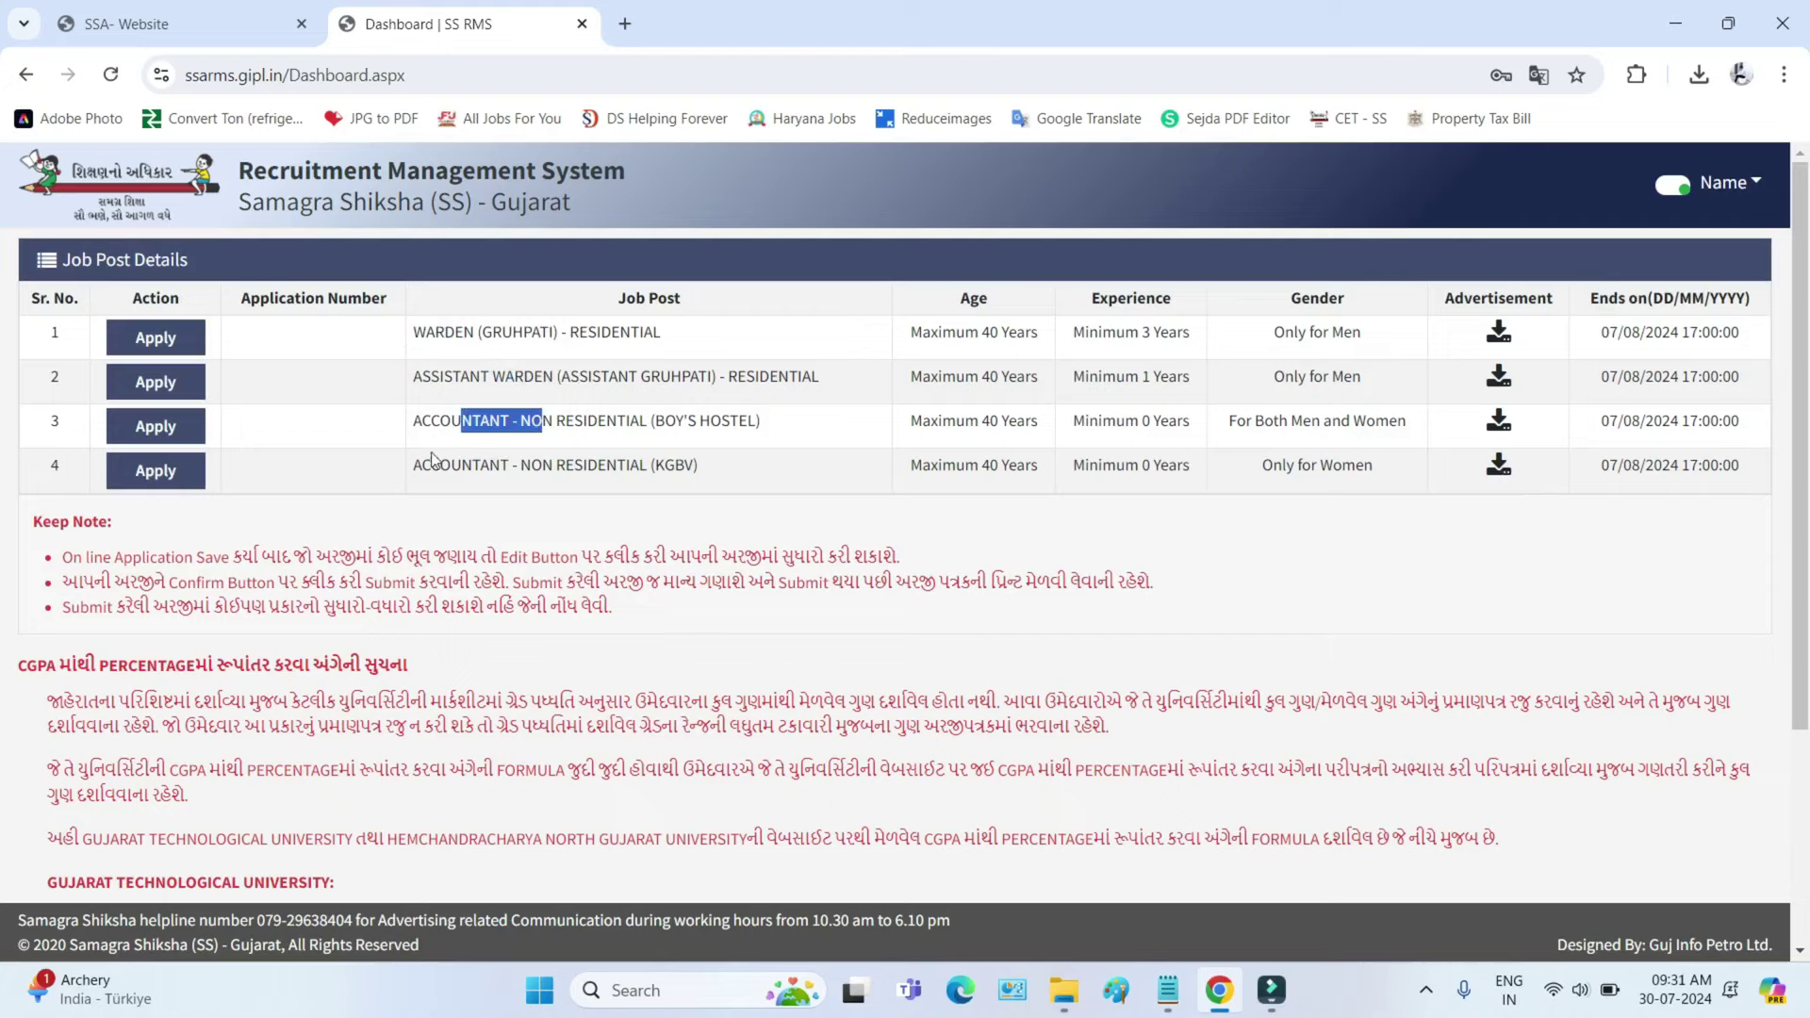
left_click_drag(429, 465, 520, 465)
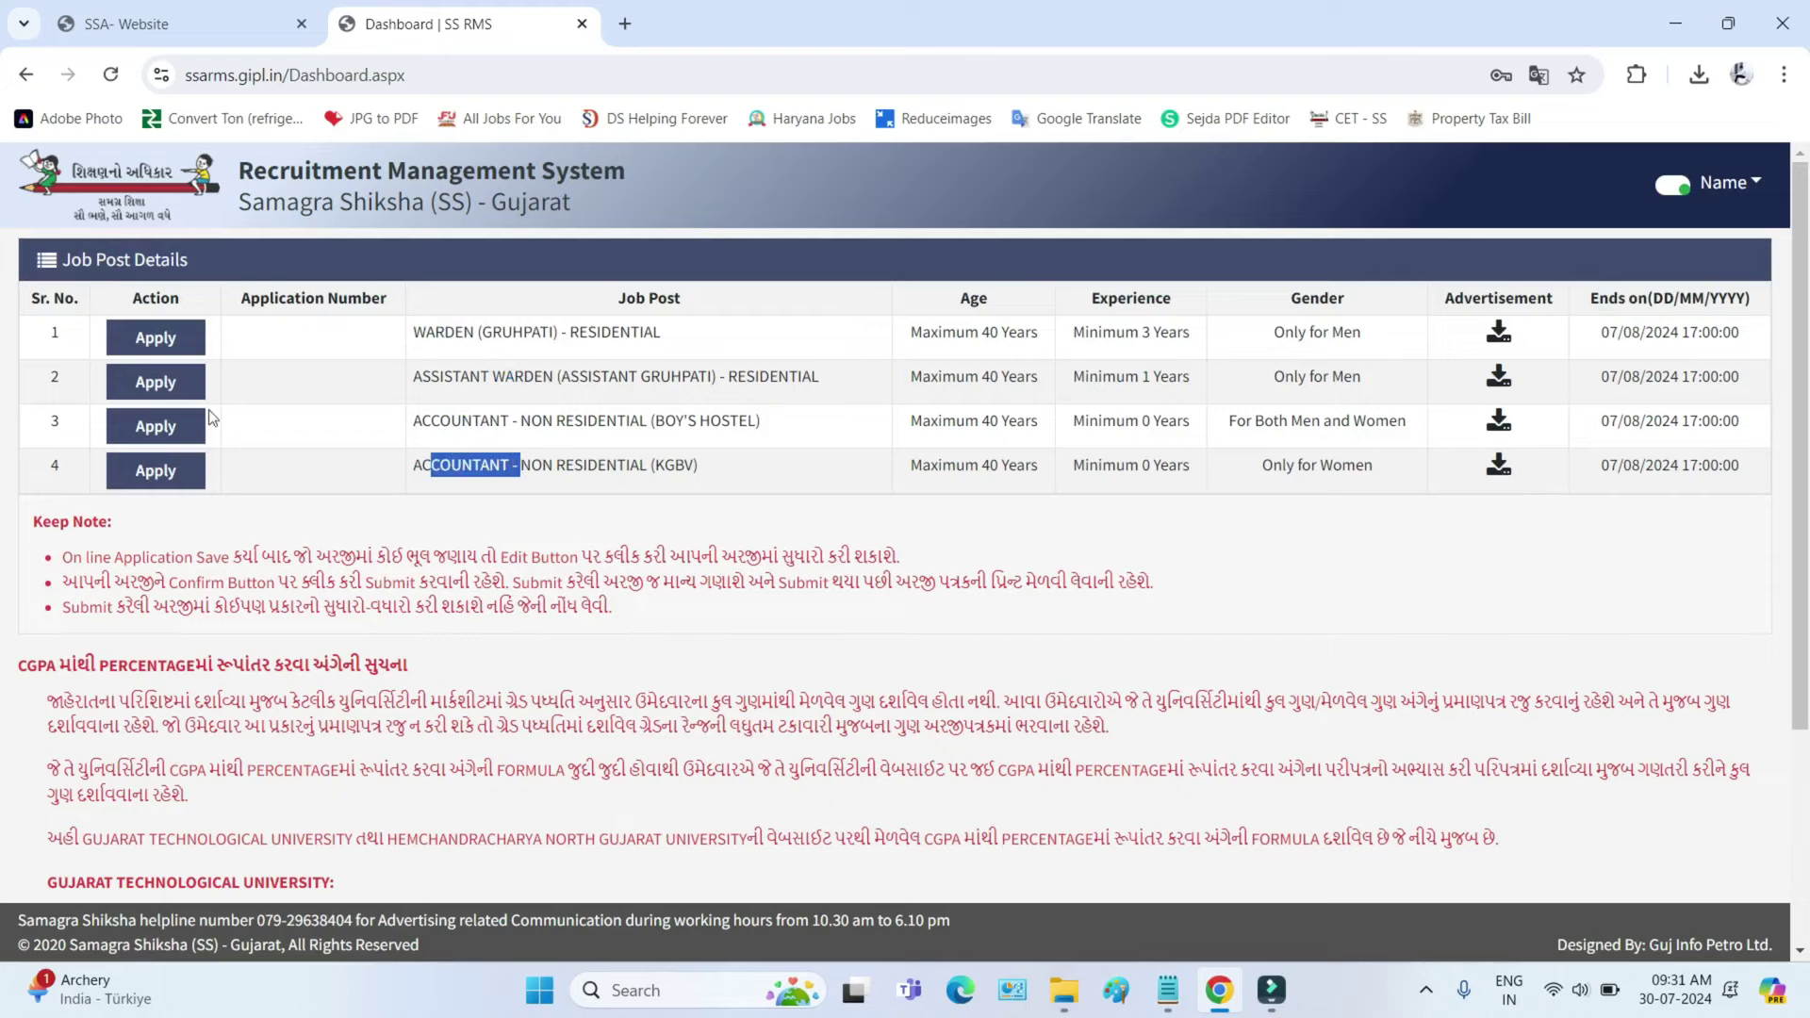